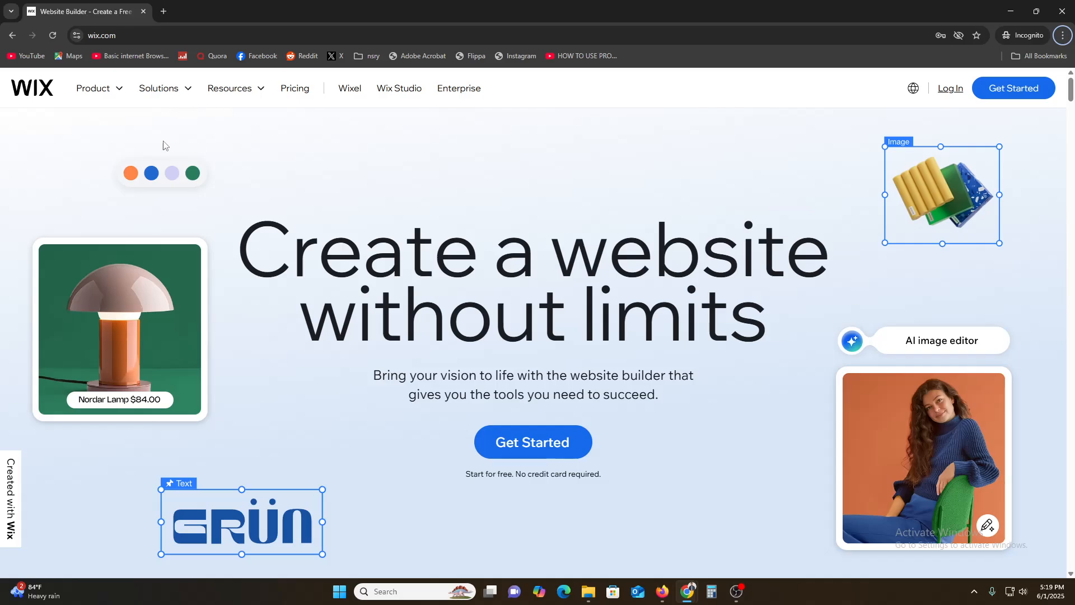
Look over the Wix homepage, its log-in page and its sign-up form.
scroll(330, 413, "down", 4)
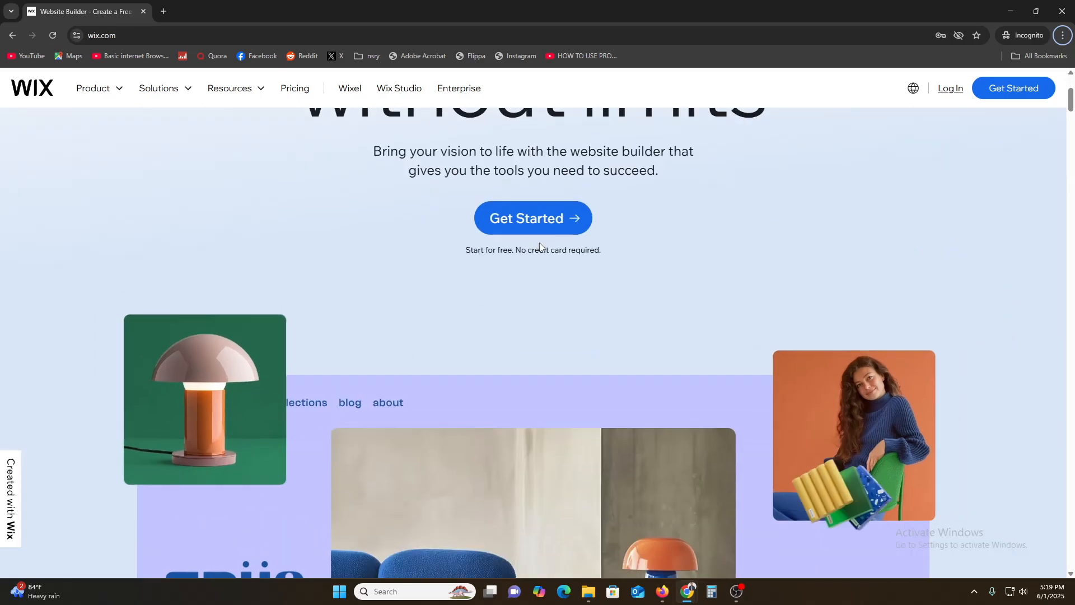
scroll(638, 363, "up", 4)
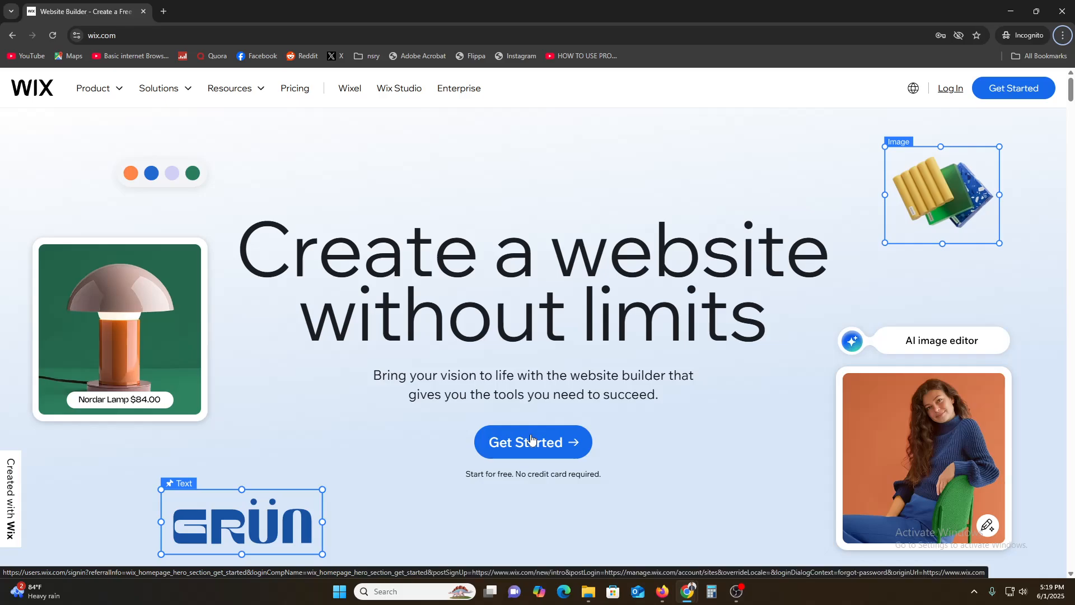
left_click(951, 88)
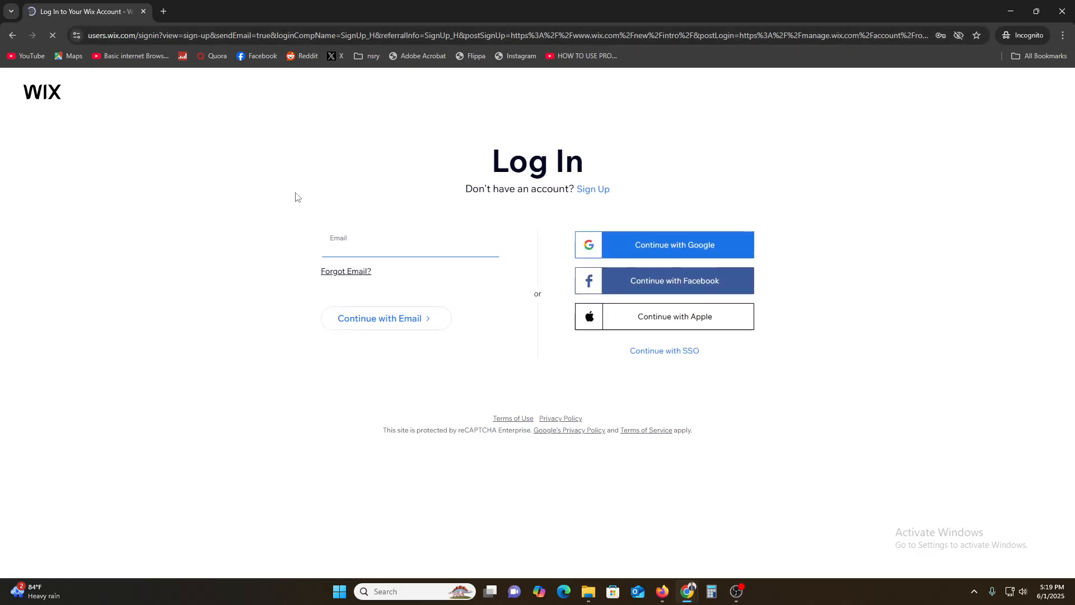
left_click(12, 35)
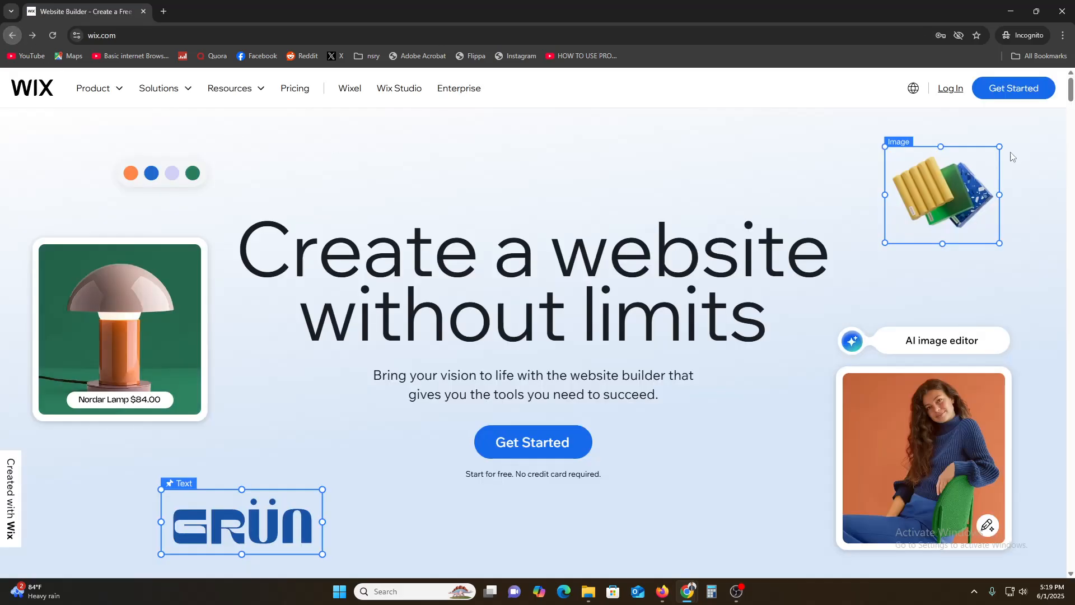
left_click(1032, 89)
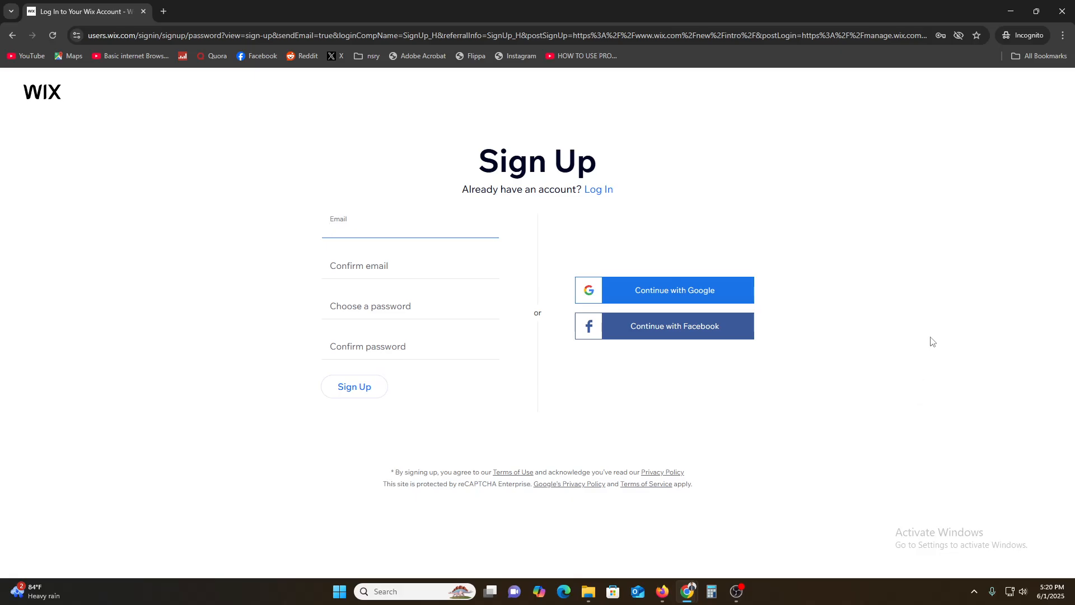
Switch to the signed-in Wix browser window and open the dashboard of My Site 2.
left_click(1011, 11)
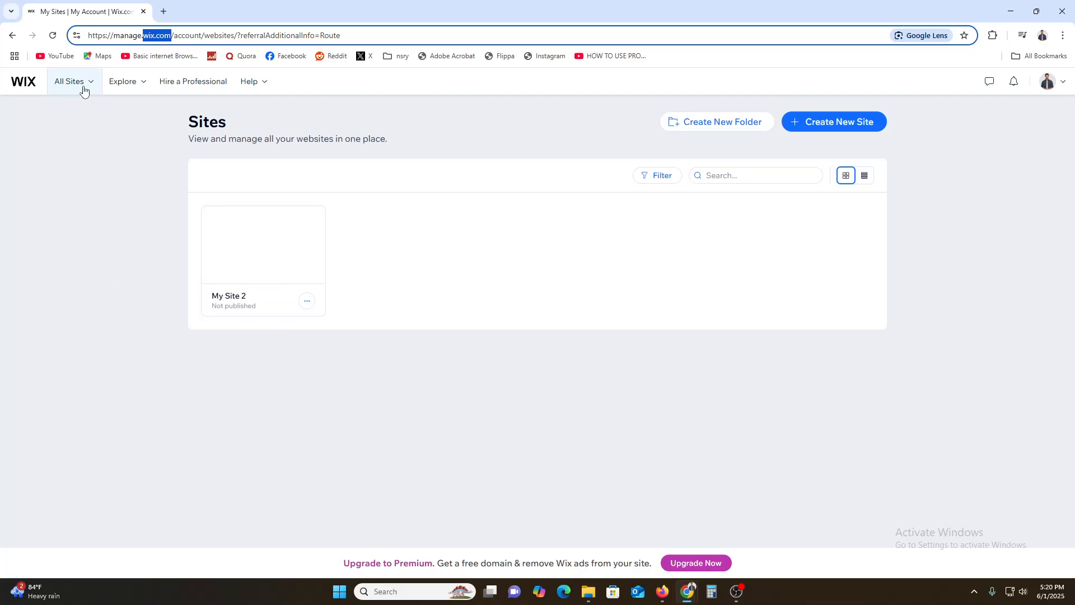
left_click(33, 90)
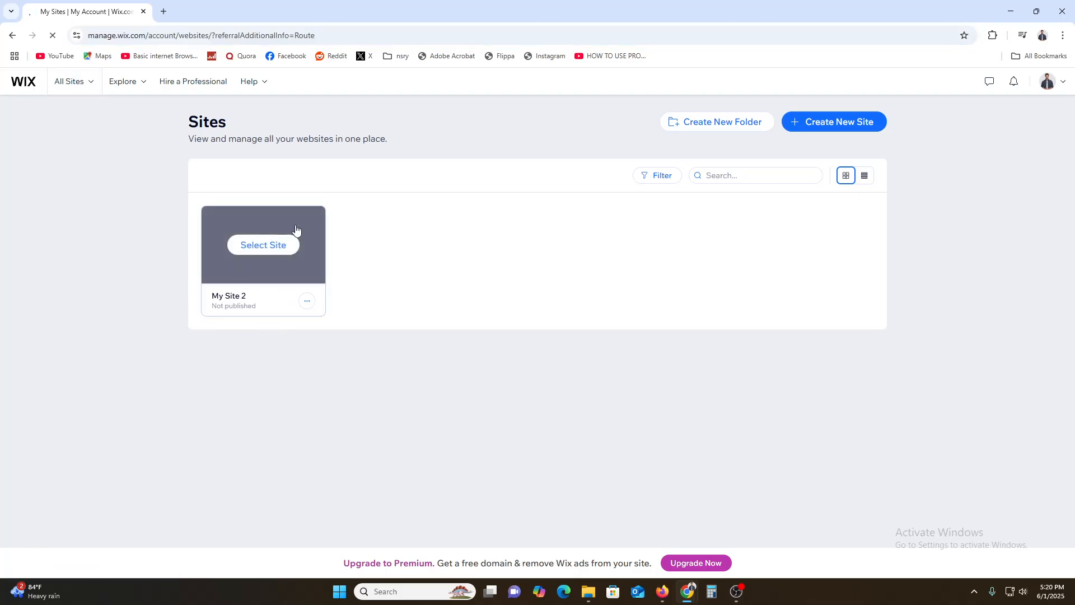
left_click(261, 242)
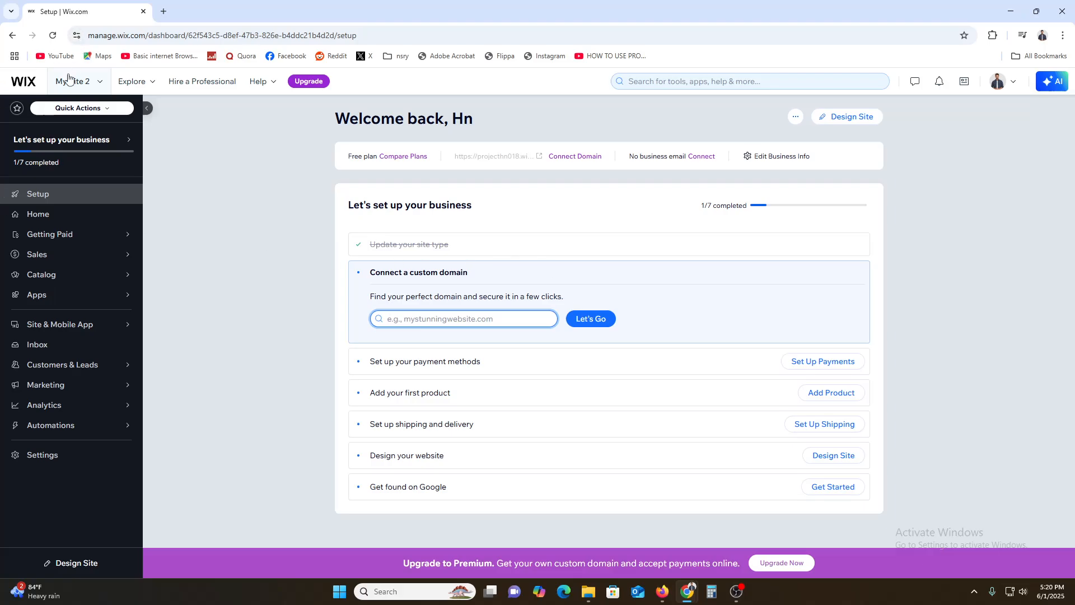
Start creating a new site from the My Site 2 dashboard and choose to set it up without the AI chat.
left_click(796, 116)
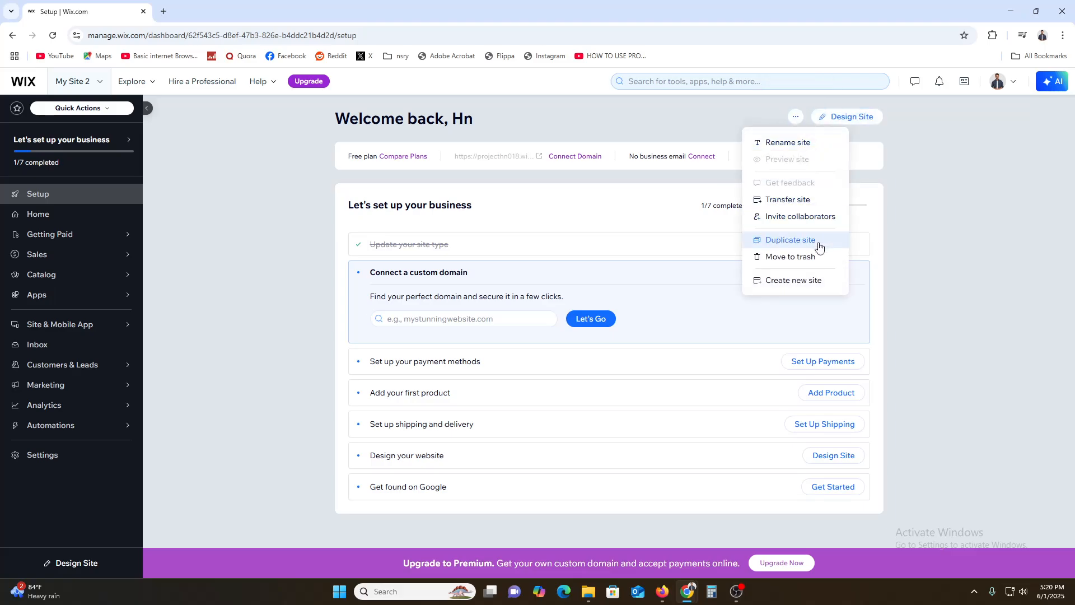
left_click(812, 282)
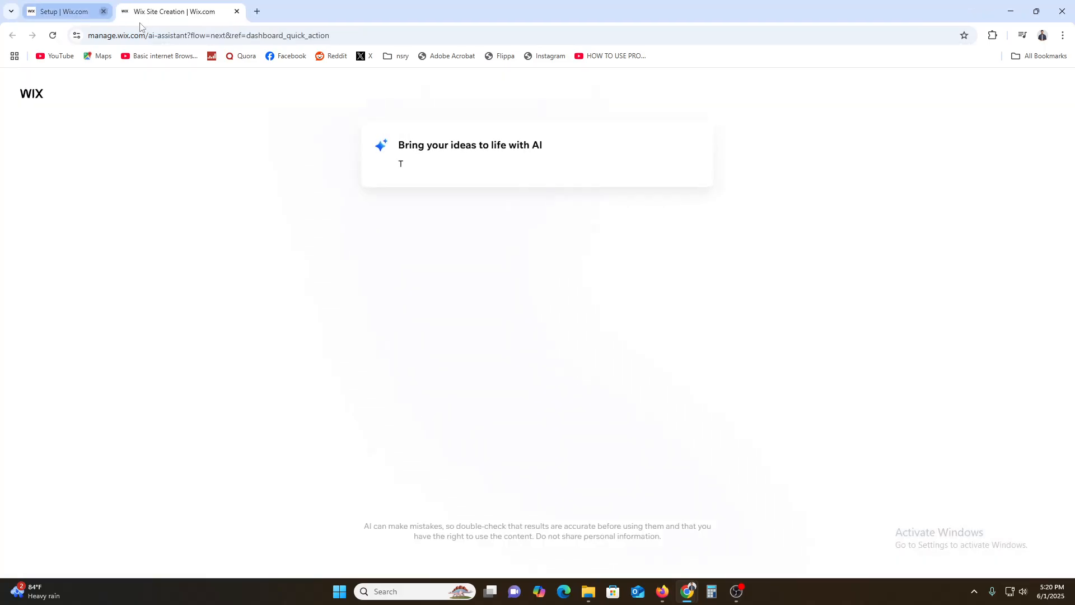
left_click(143, 11)
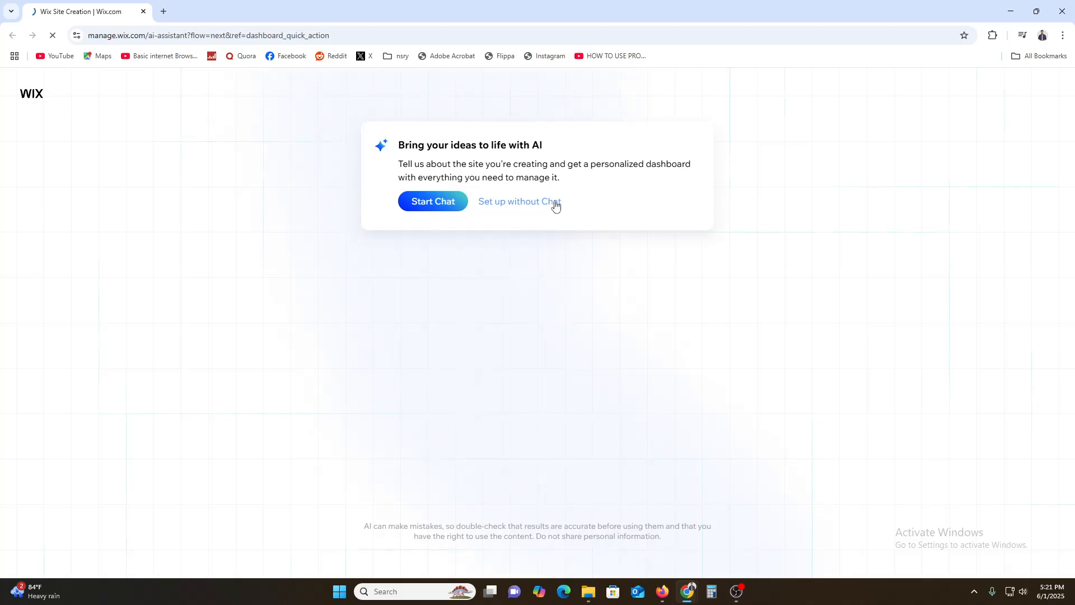
left_click(531, 206)
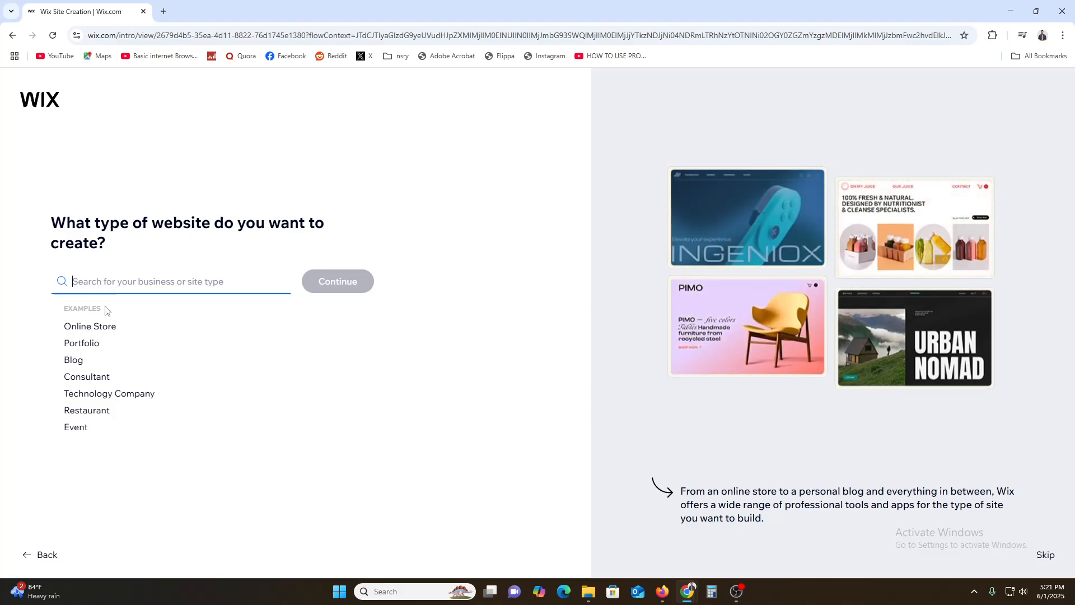
Set the type of website to Portfolio and confirm the choice.
left_click(95, 344)
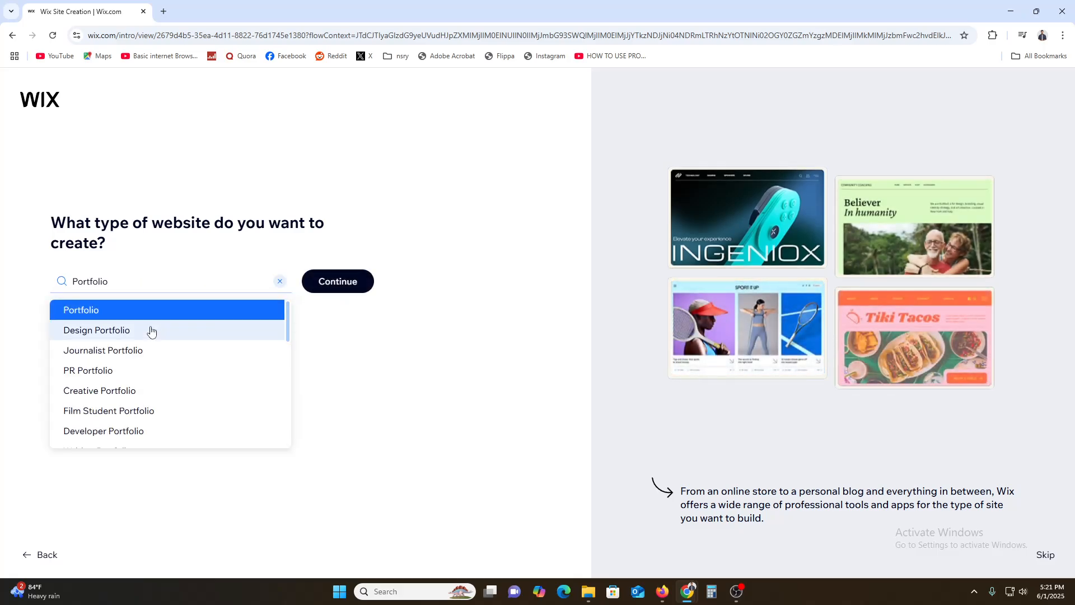
left_click(139, 311)
left_click(333, 281)
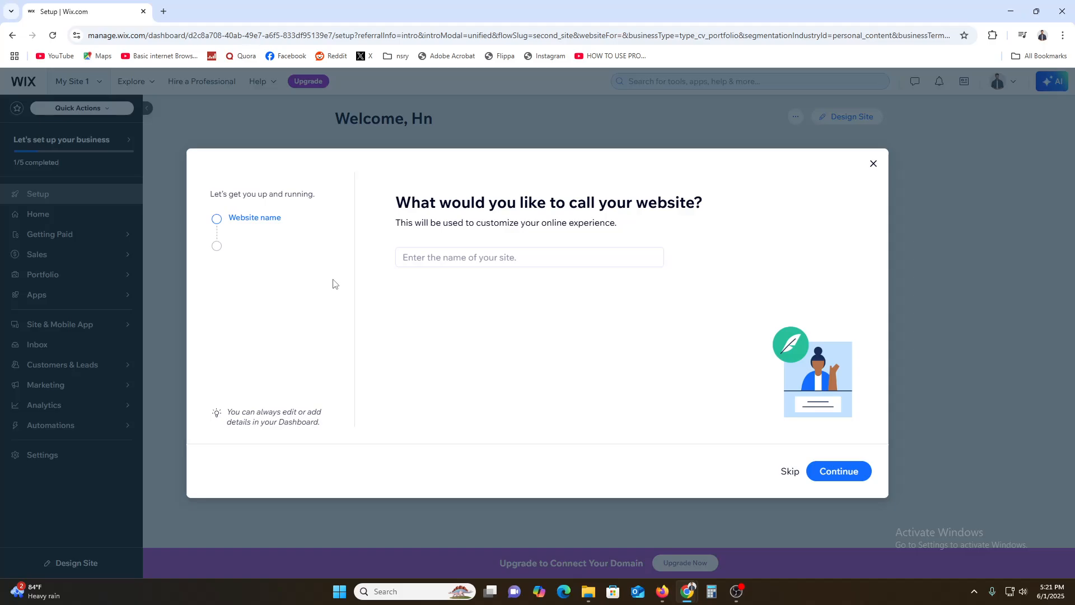
Enter a personal first name as the website's name and continue to the app selection.
left_click(464, 263)
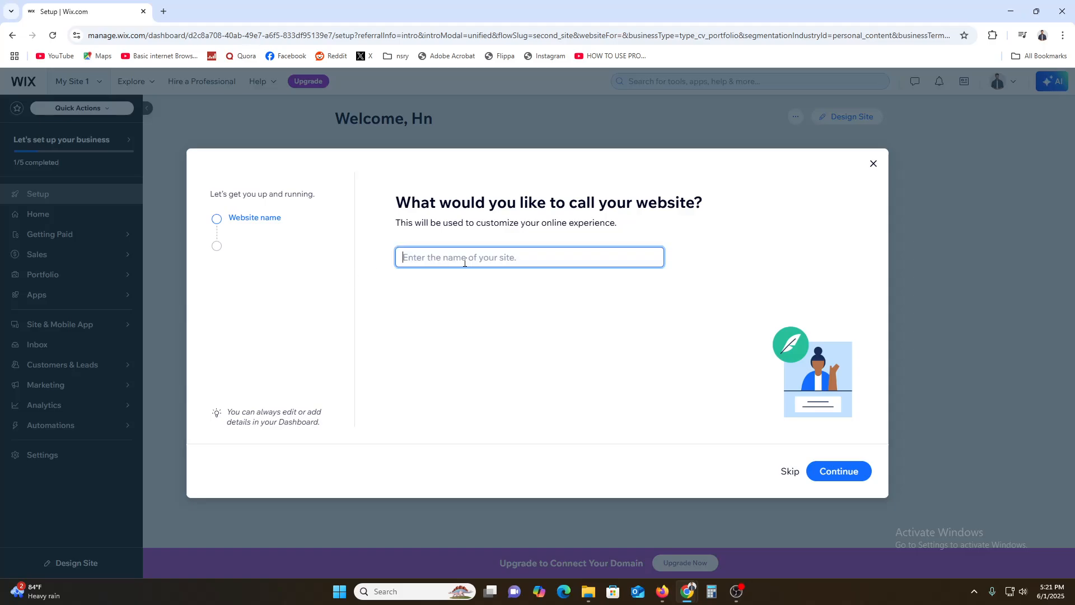
type("MAHIM")
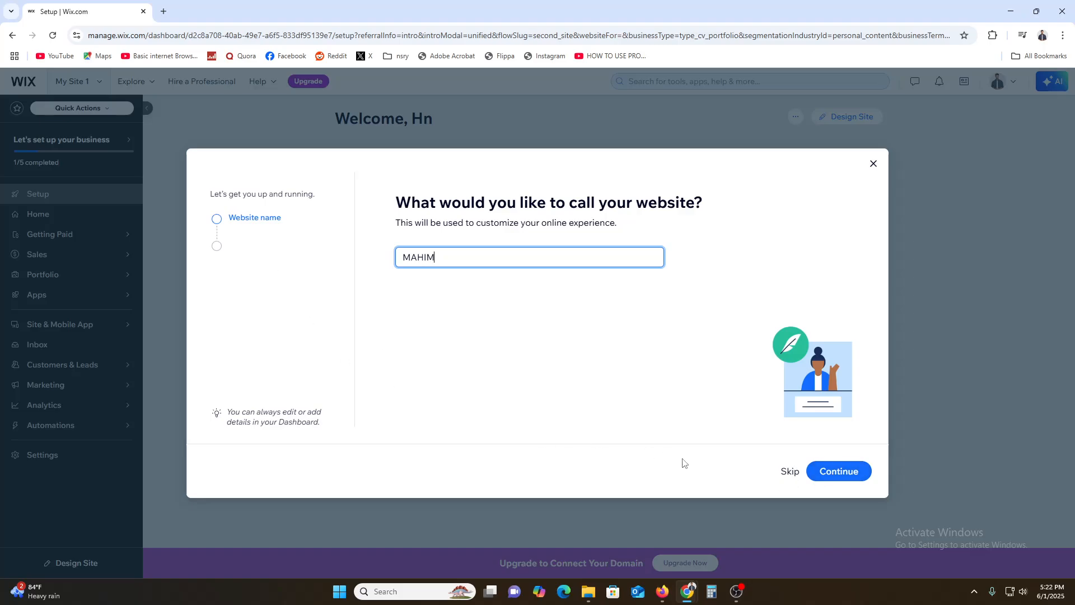
left_click(834, 478)
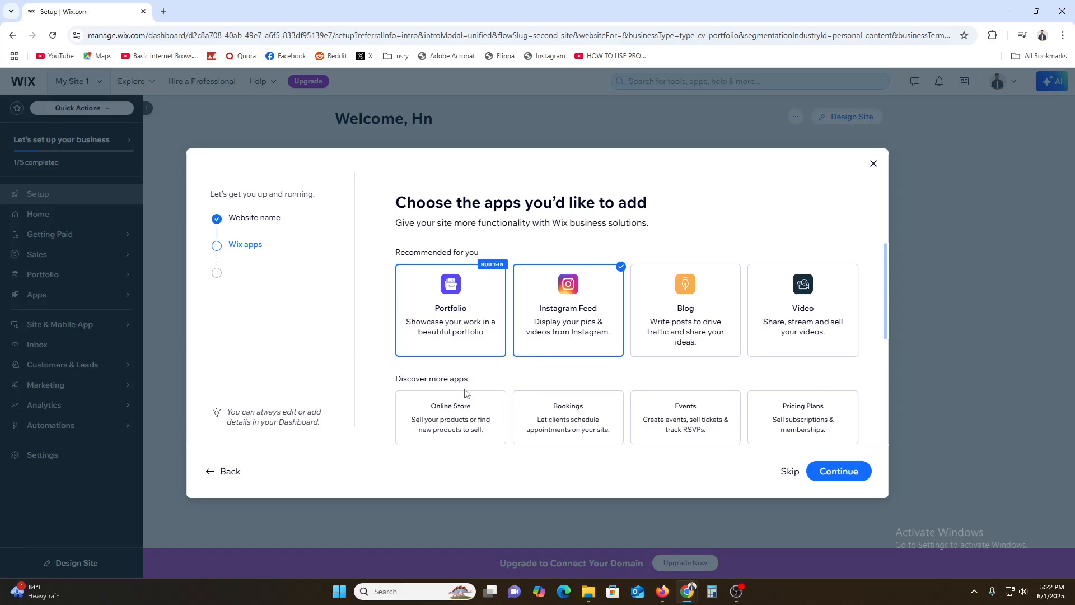
Deselect the Instagram Feed app, add the Blog app to the site and confirm the app selection.
scroll(497, 403, "down", 2)
scroll(497, 403, "up", 2)
left_click(570, 292)
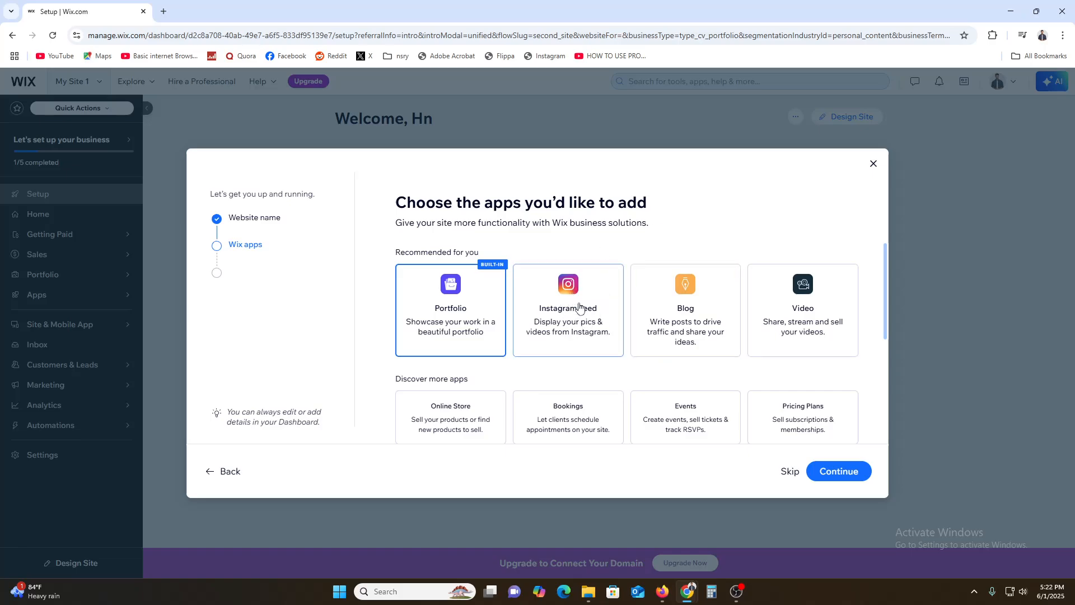
left_click(688, 331)
scroll(697, 343, "down", 1)
scroll(697, 343, "down", 3)
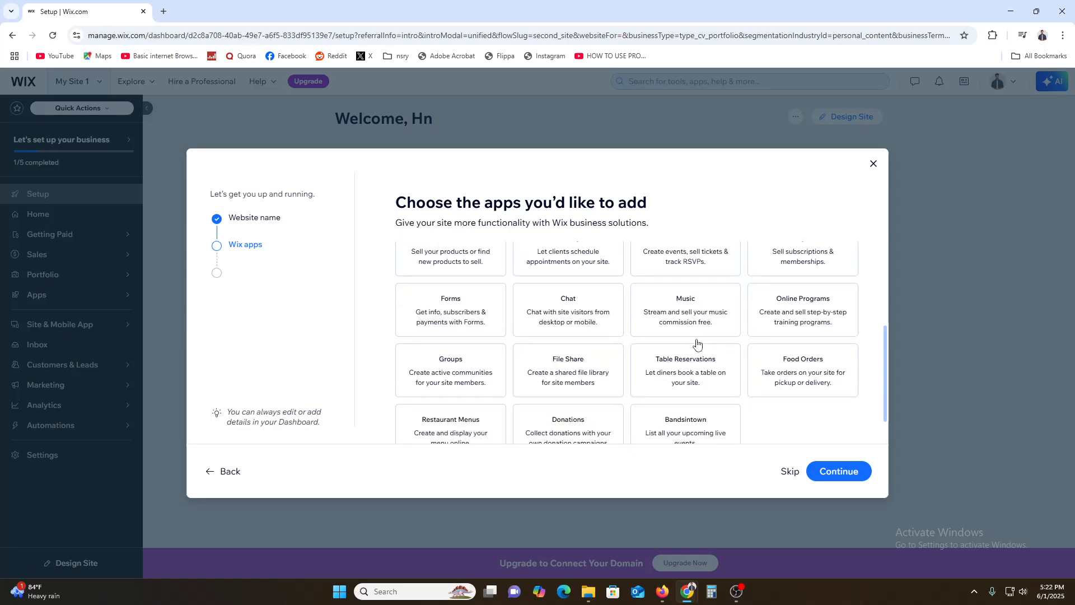
scroll(697, 343, "up", 4)
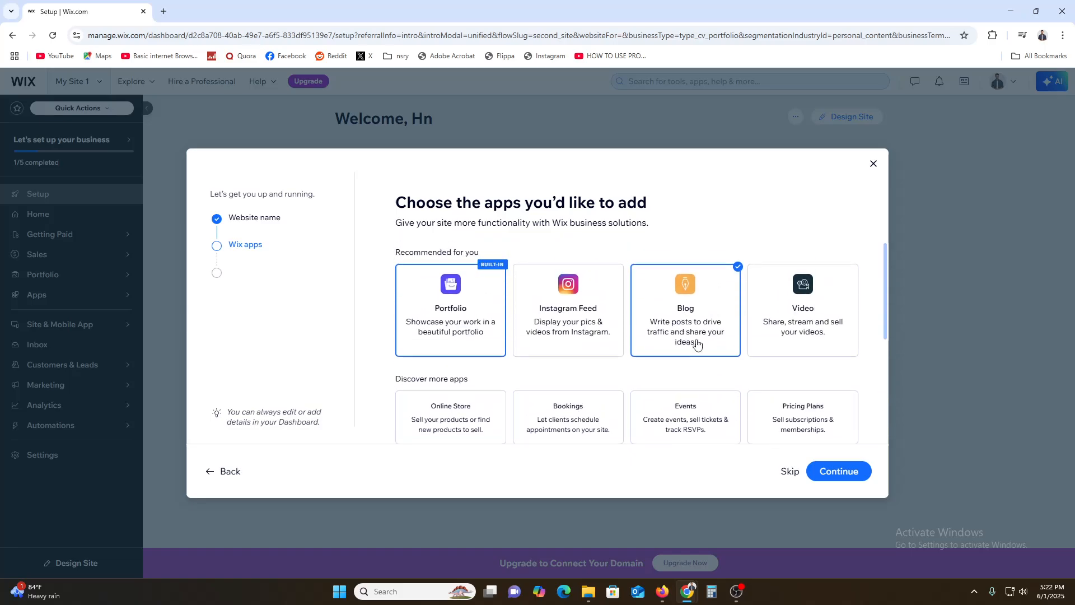
left_click(845, 472)
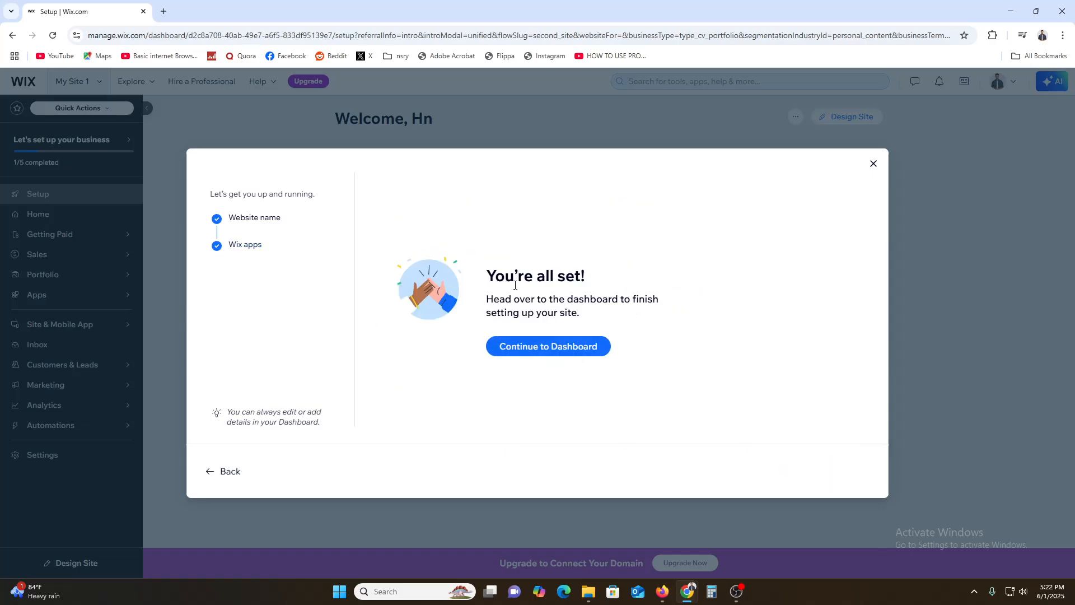
Continue to the new site's dashboard and choose to design the website by customizing a template.
left_click_drag(507, 278, 583, 277)
left_click(549, 353)
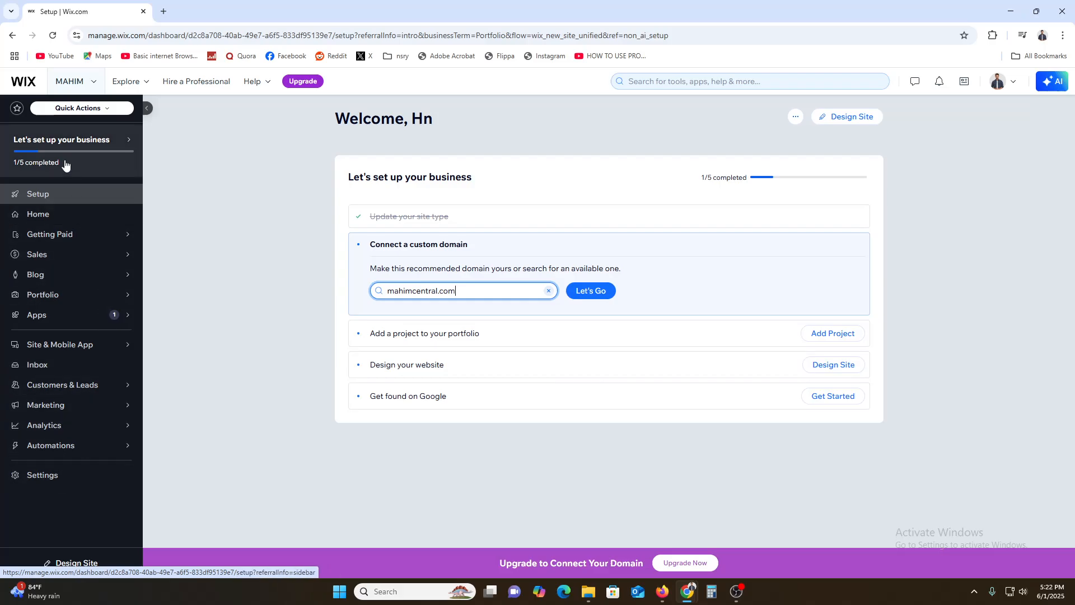
left_click(861, 121)
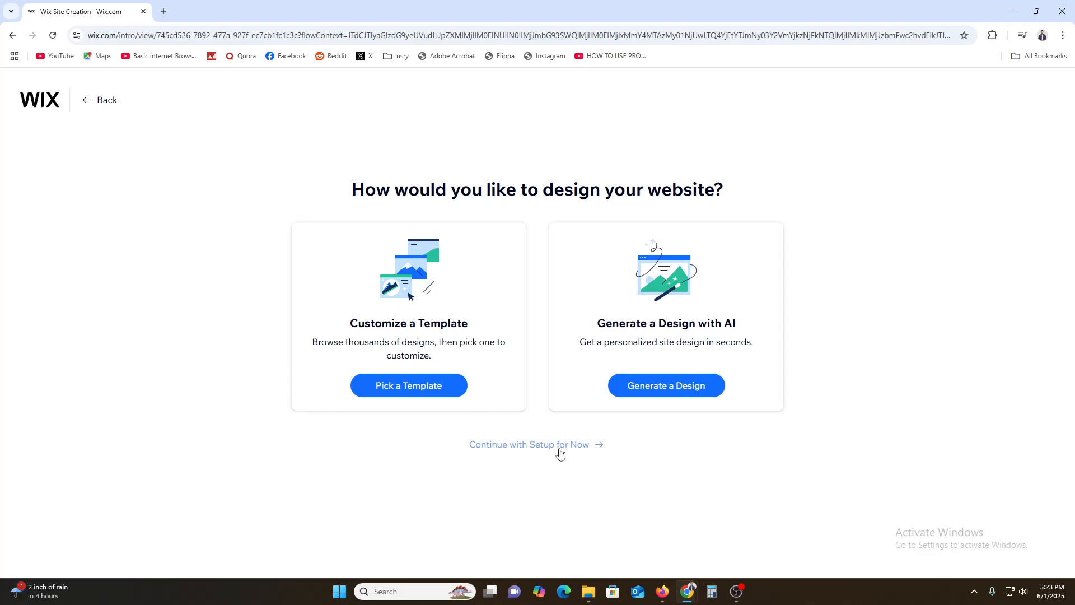
left_click(414, 390)
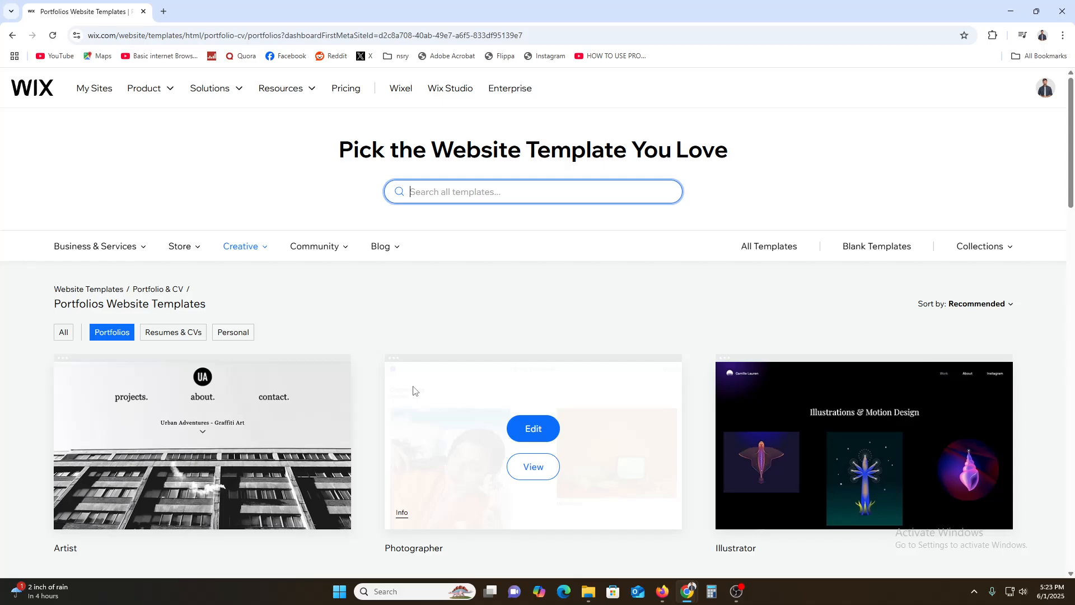
Browse the portfolio website templates and filter the list to the Personal category.
scroll(572, 334, "down", 5)
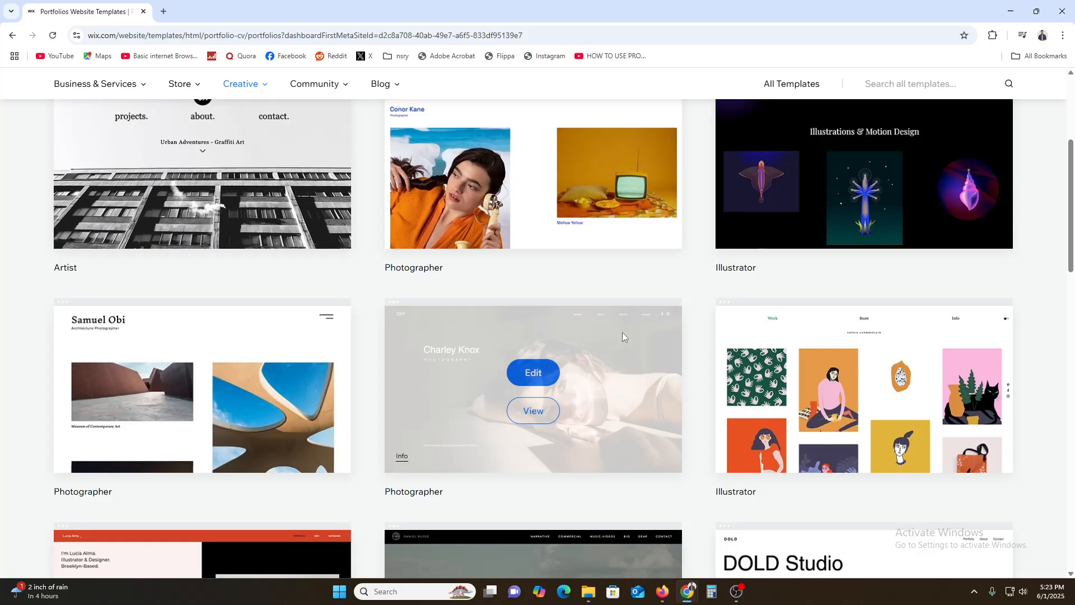
scroll(775, 368, "down", 6)
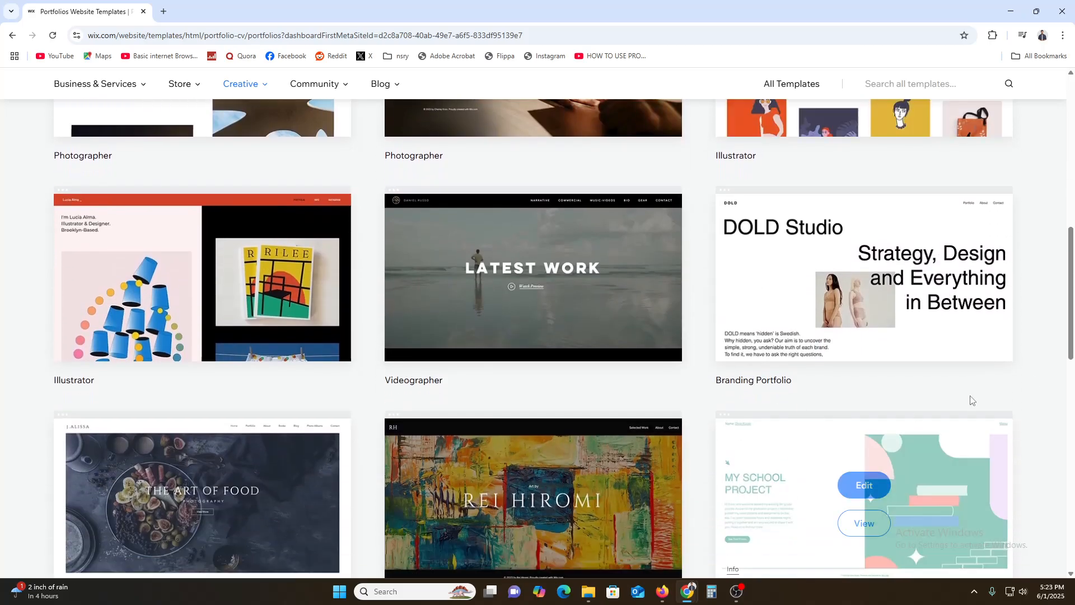
scroll(1058, 393, "down", 10)
scroll(1059, 389, "up", 13)
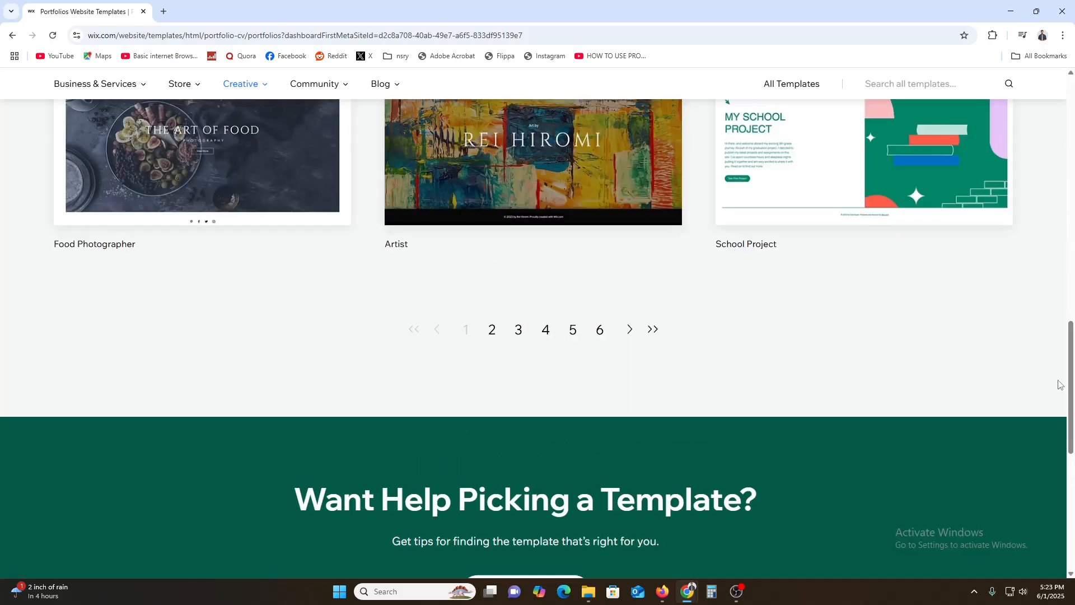
scroll(1060, 385, "up", 2)
scroll(980, 358, "up", 3)
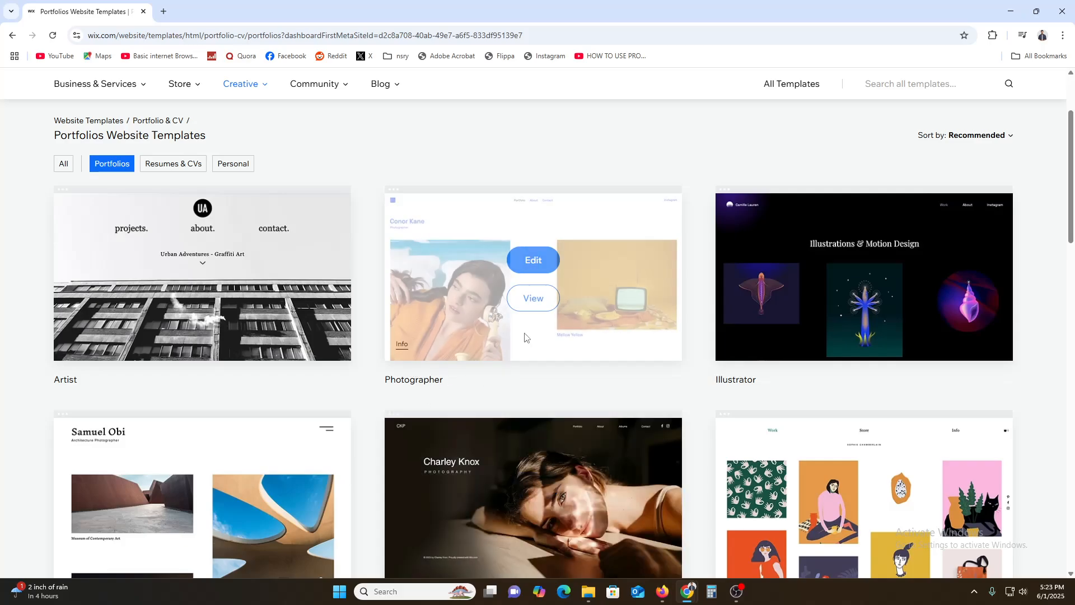
scroll(532, 335, "up", 3)
left_click(245, 318)
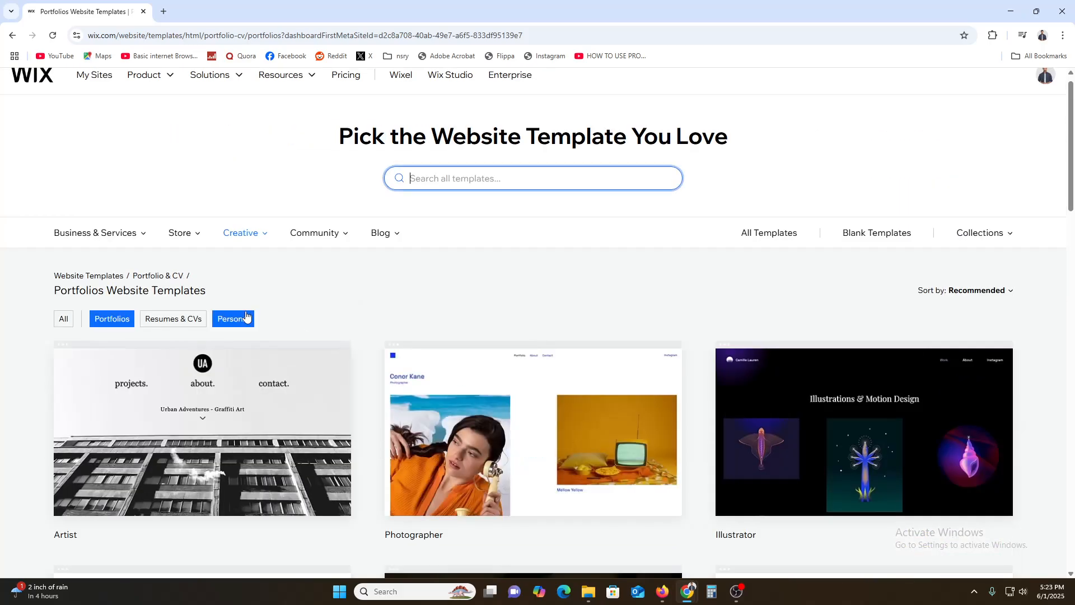
Preview the Creative CV template and look at its Contact page.
scroll(468, 298, "down", 2)
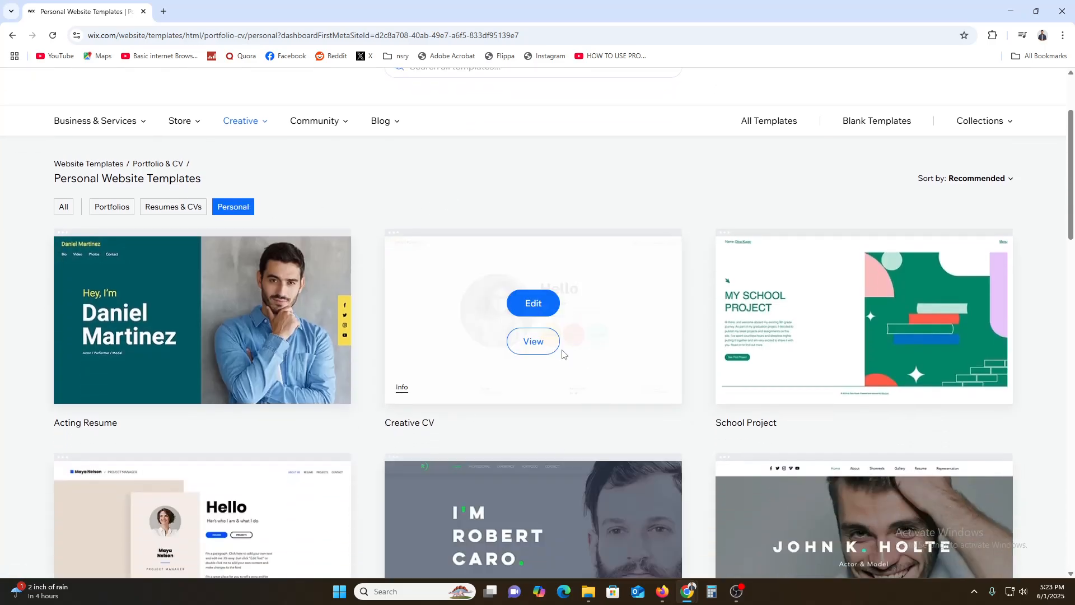
left_click(526, 343)
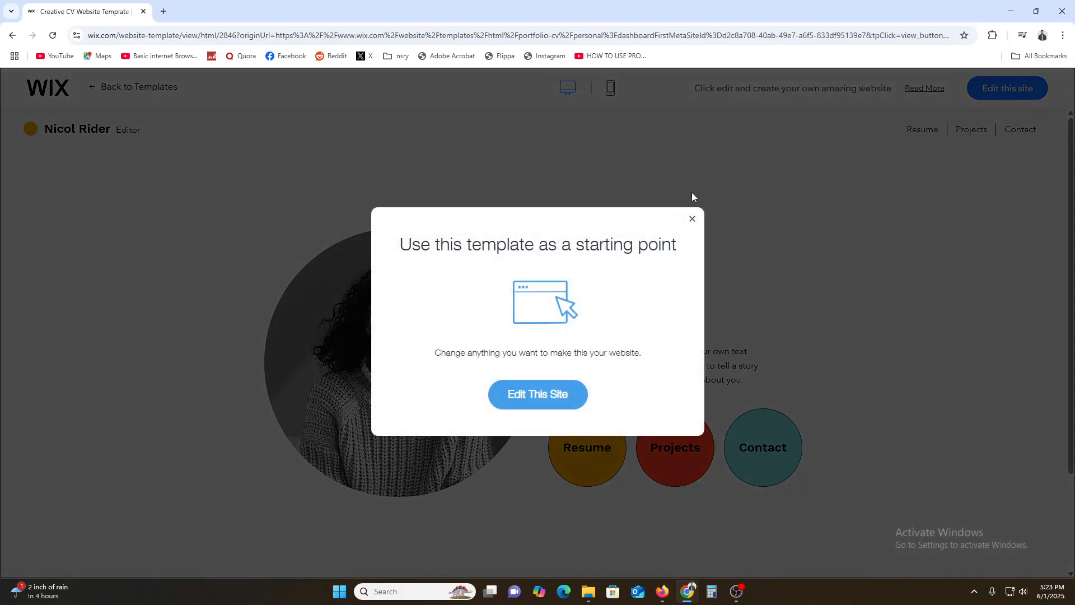
left_click(693, 218)
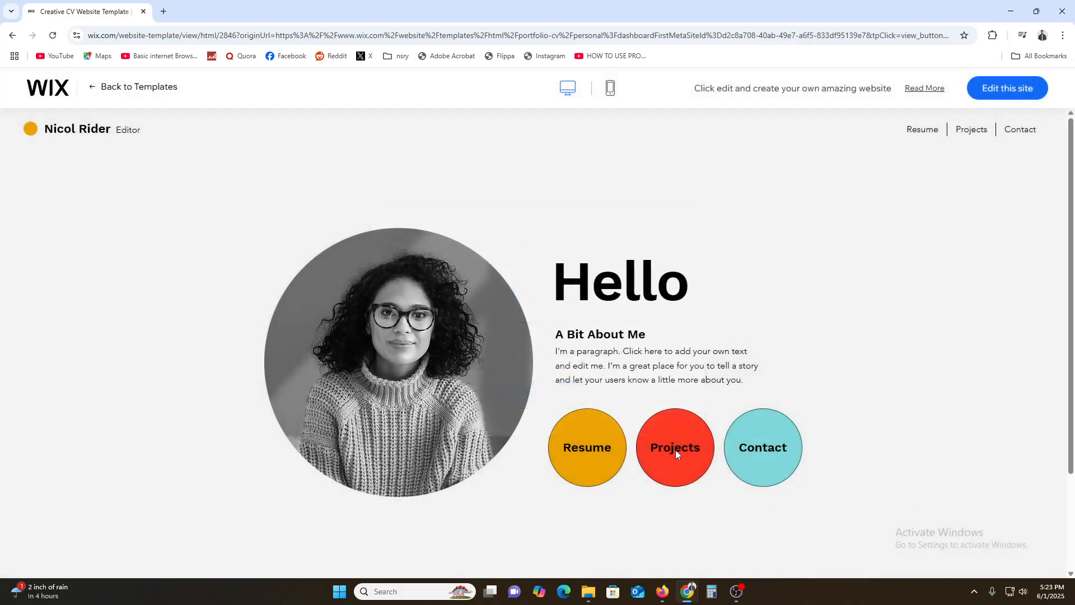
left_click(779, 448)
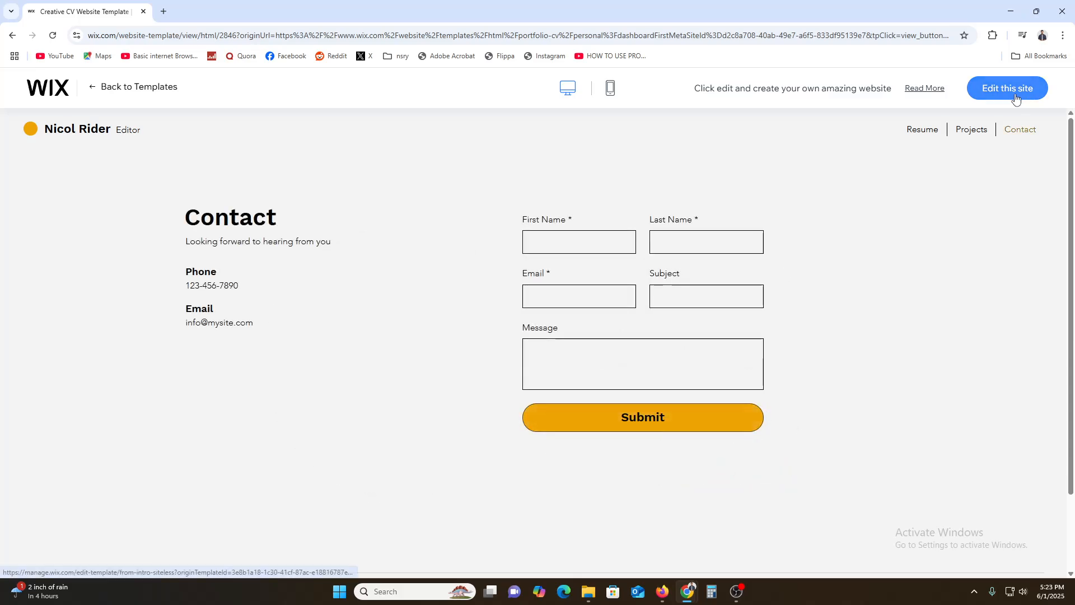
Open the Creative CV template for editing in the website editor and return to the template's preview tab.
left_click(1008, 88)
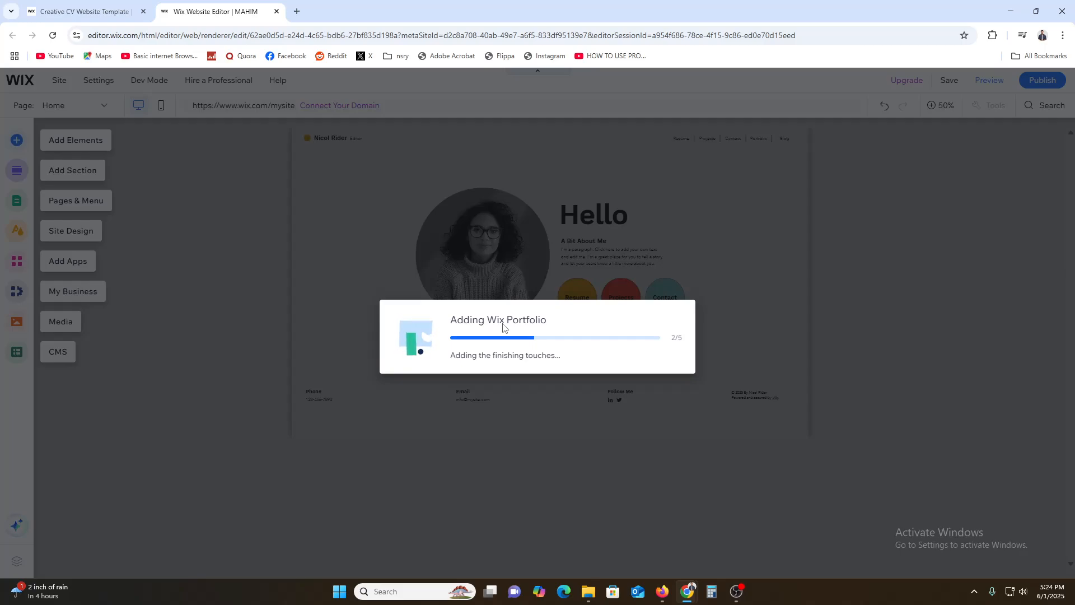
left_click(140, 18)
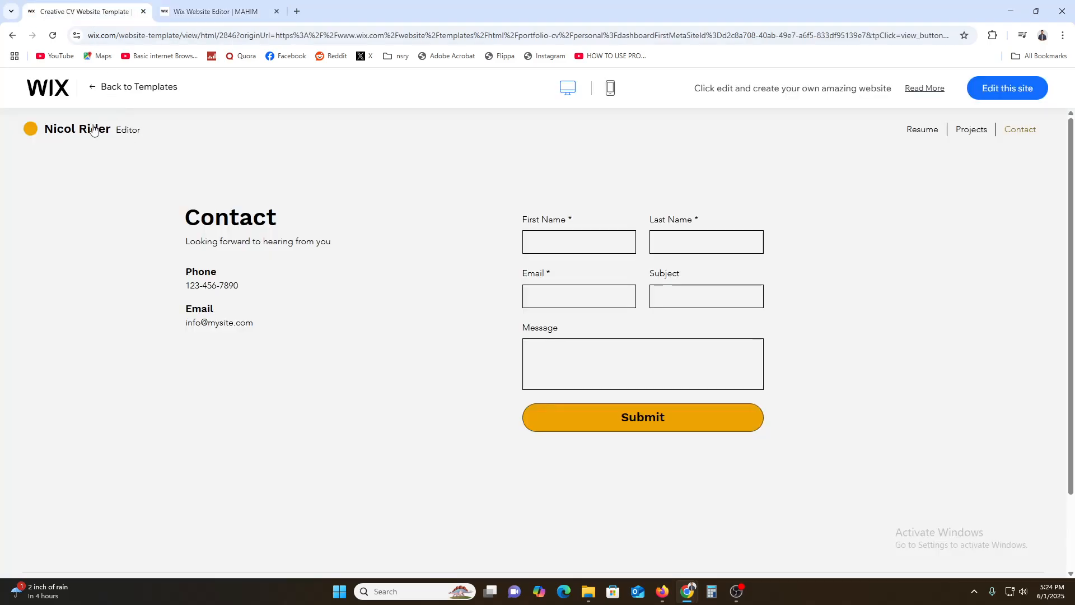
Dismiss the AI content dialog in the website editor tab and open the Intro section for quick editing.
left_click(189, 12)
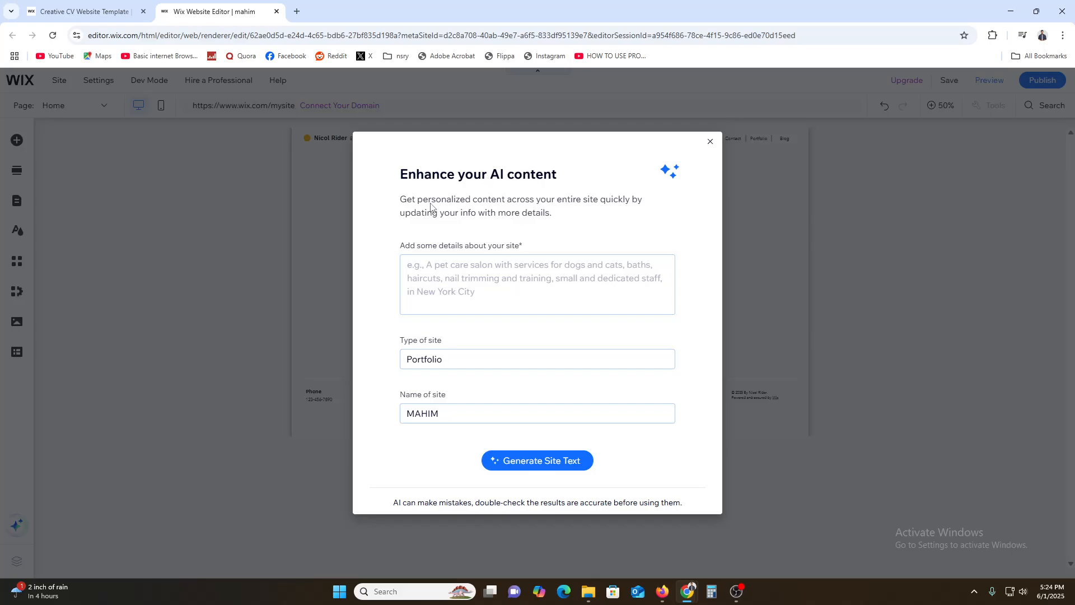
left_click(710, 142)
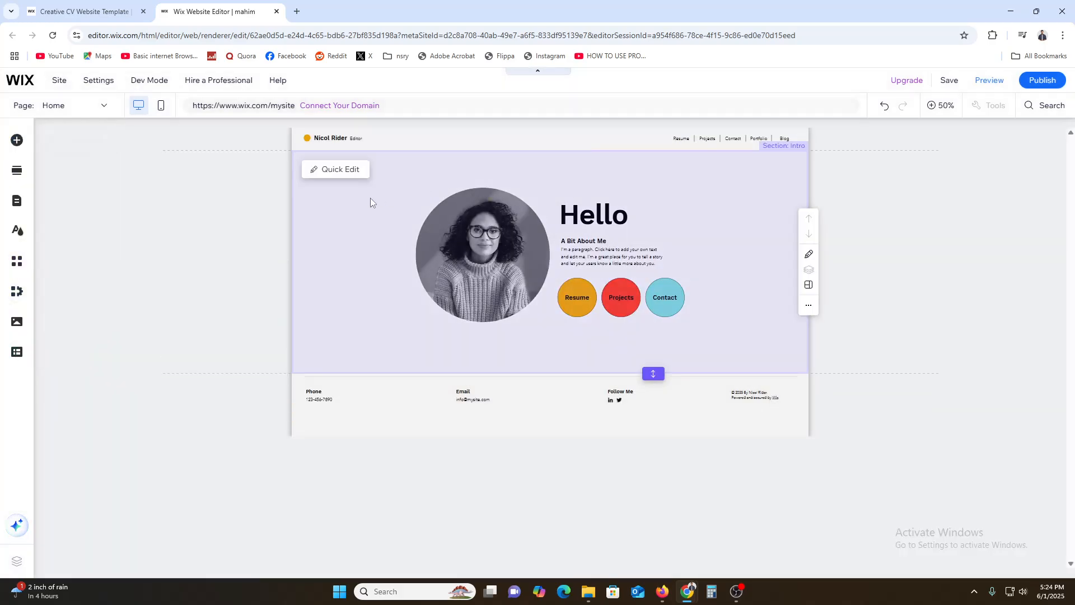
left_click(341, 170)
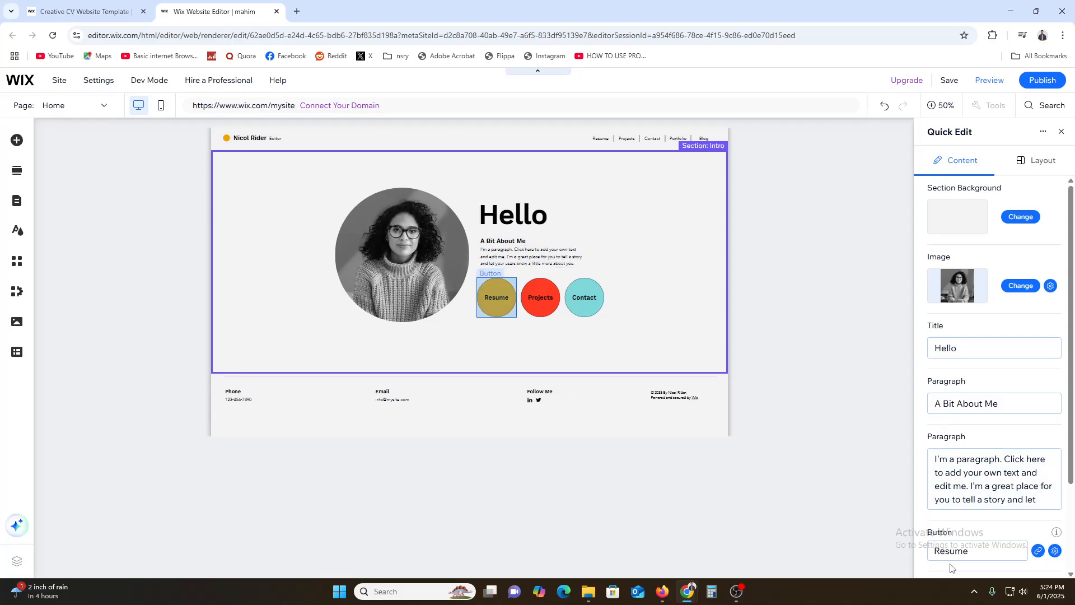
Replace the Intro section's "Hello" title with the site owner's name in capitals, without underlining.
left_click(1015, 494)
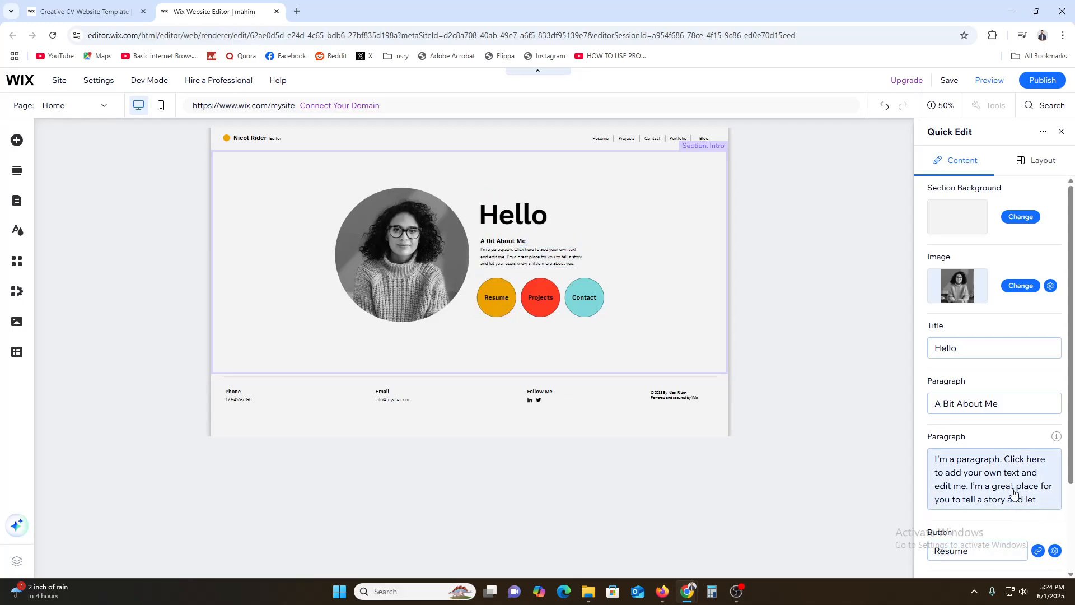
left_click(981, 407)
left_click(958, 355)
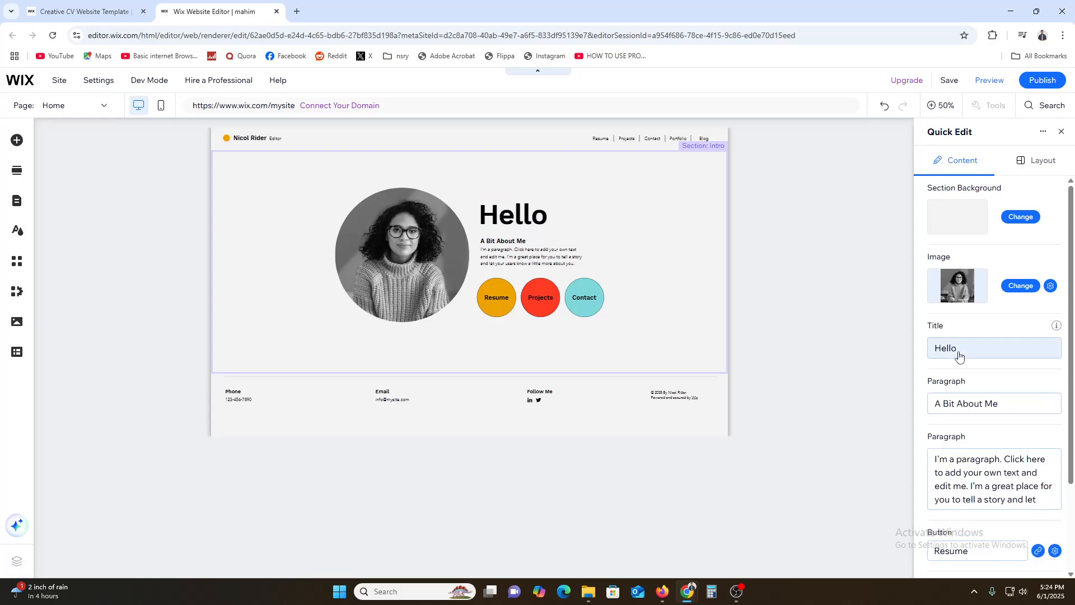
left_click(966, 351)
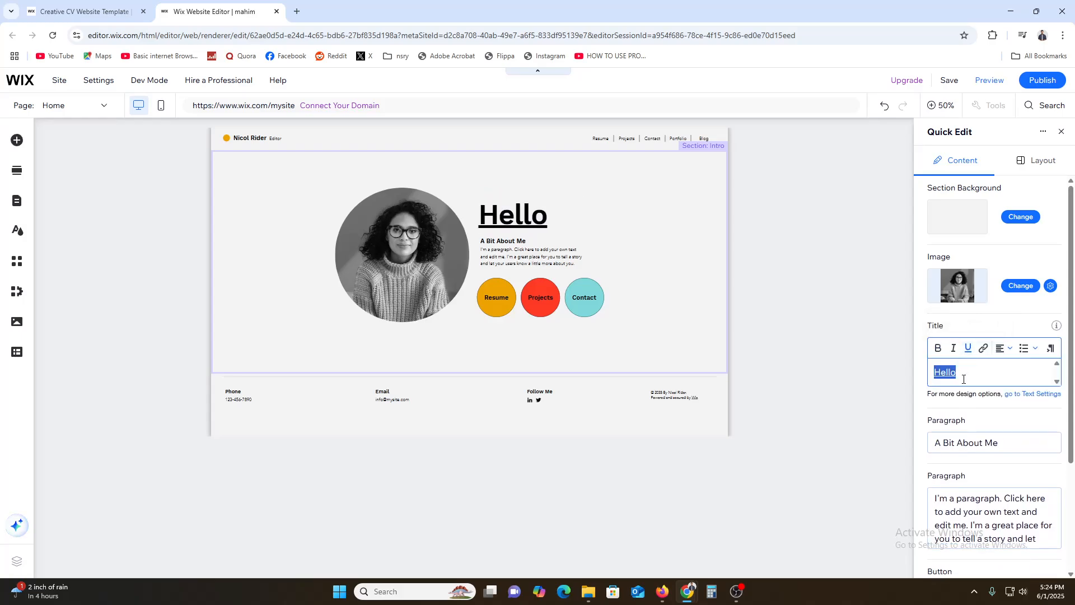
type("MAHIN")
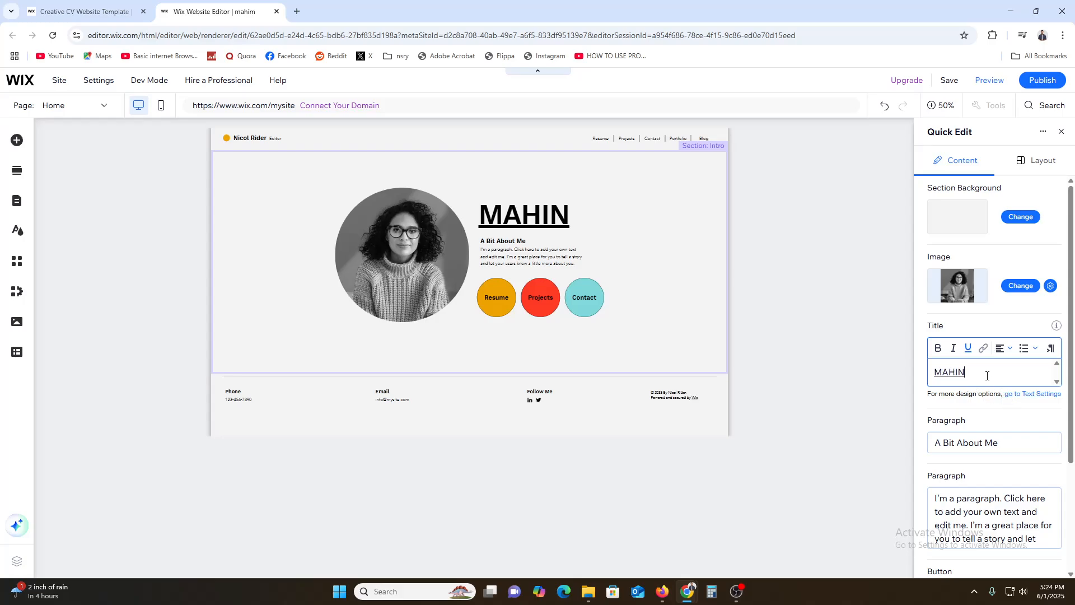
left_click_drag(987, 375, 941, 381)
left_click(968, 347)
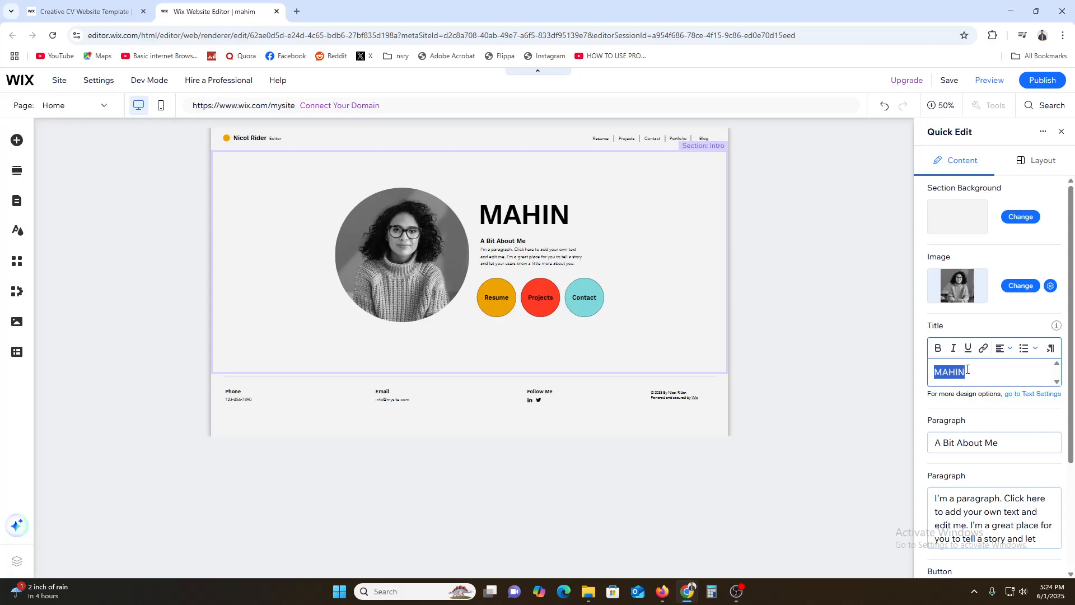
left_click(968, 370)
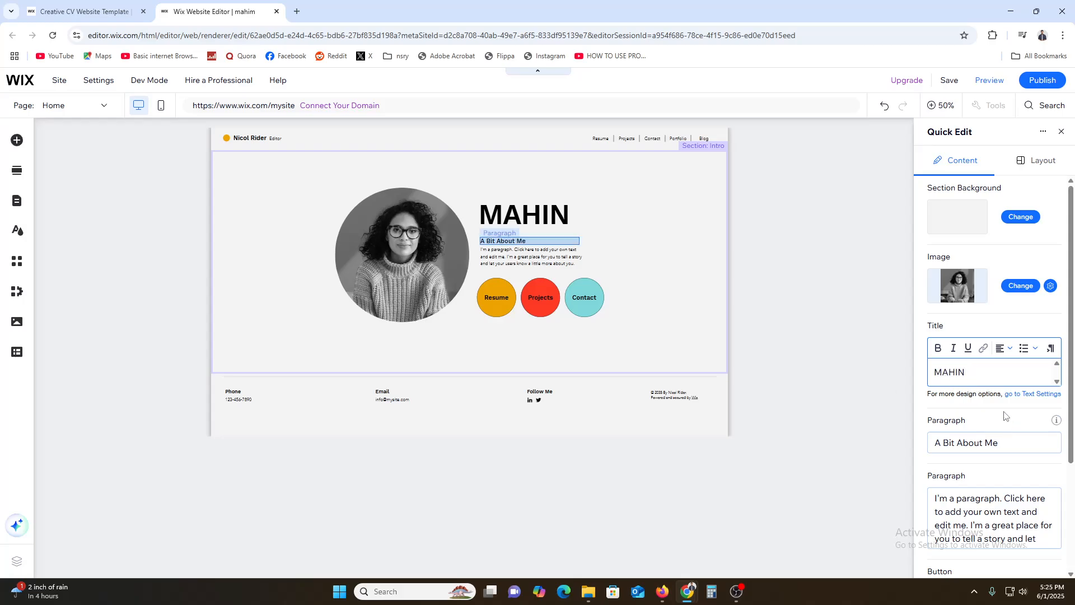
Change the Intro section's "A Bit About Me" subheading to "I AM WHO?".
scroll(1005, 415, "down", 2)
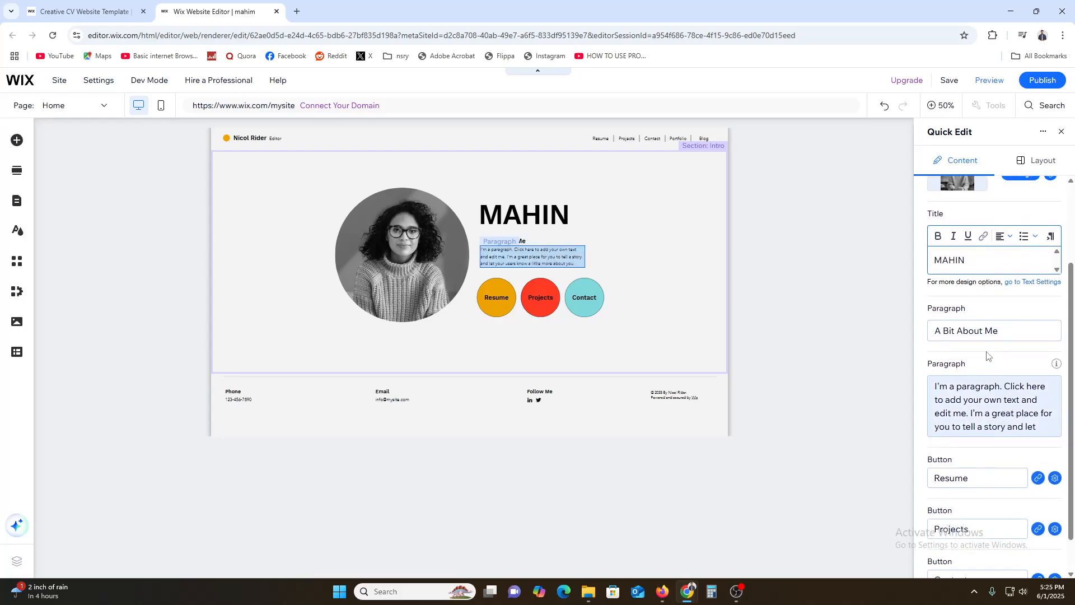
left_click(947, 335)
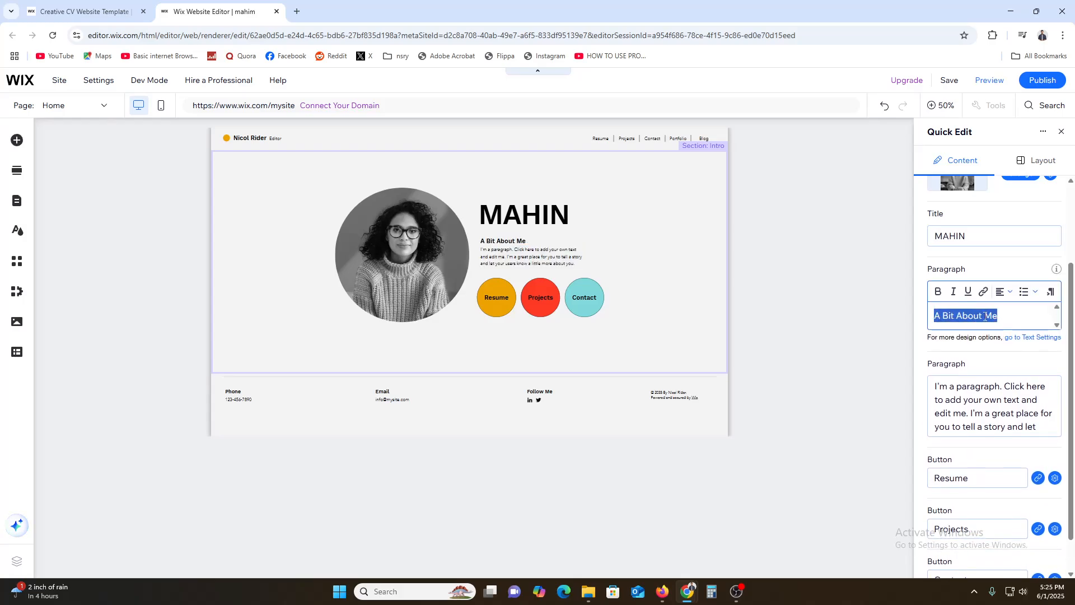
type("I")
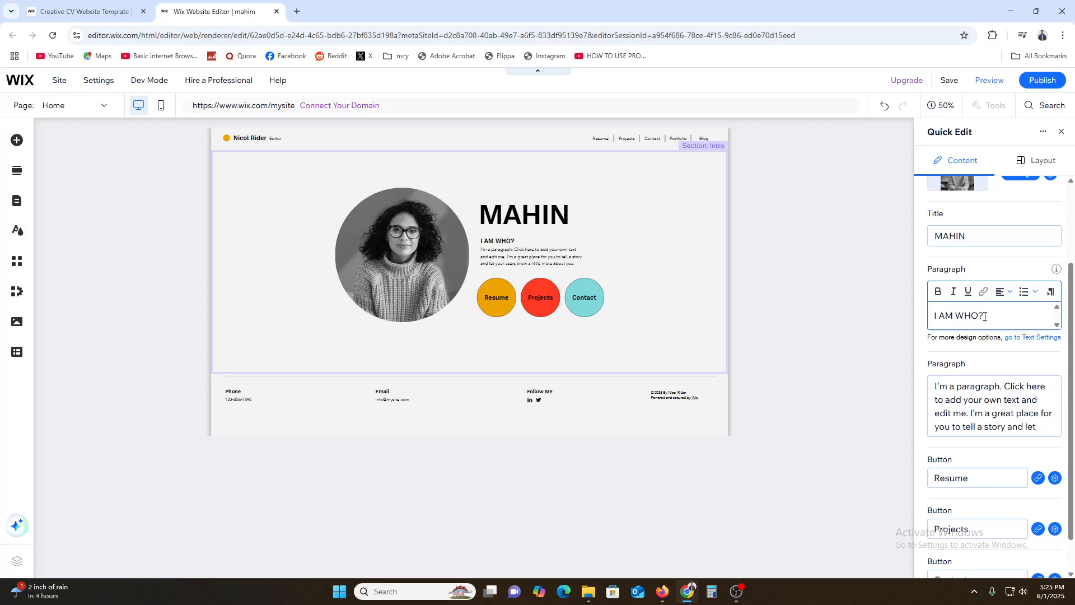
Replace the word "paragraph" in the Intro section's body text with "CONTENT CREATOR".
left_click(982, 405)
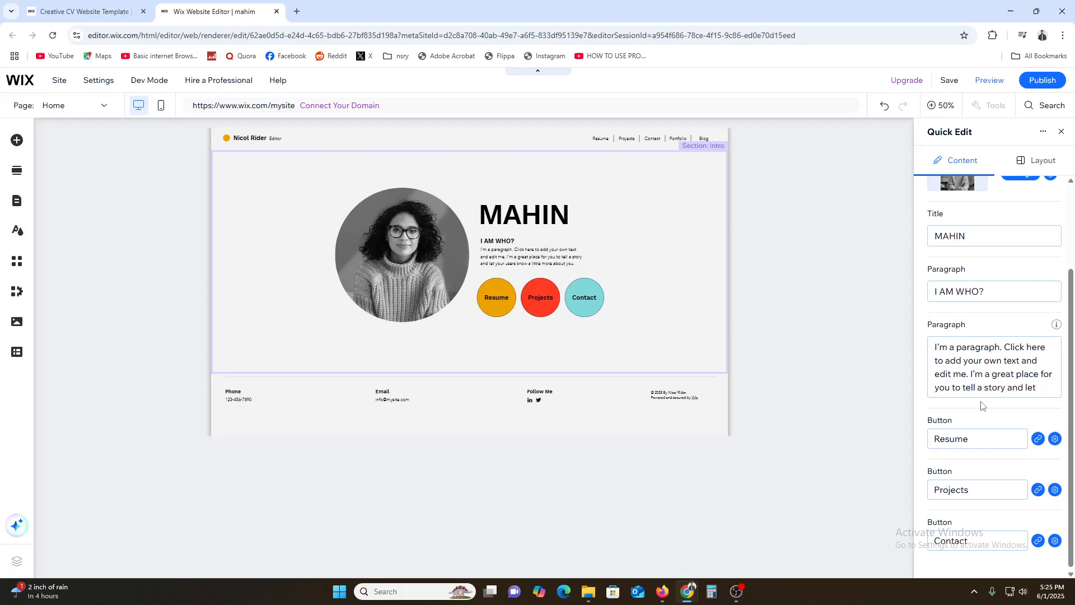
left_click(979, 394)
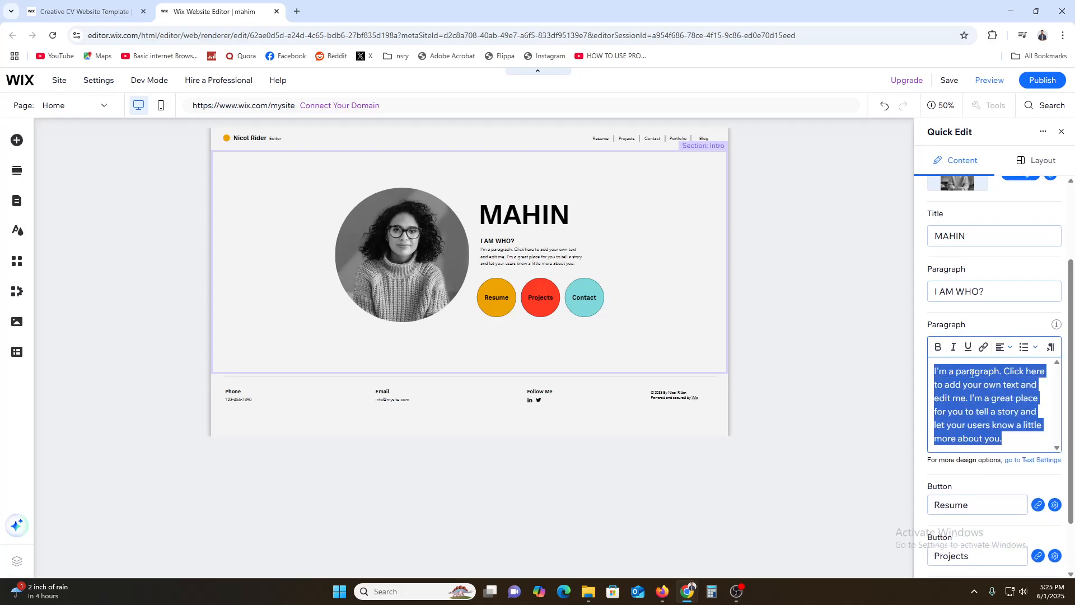
double_click(972, 374)
type("CONTENT C")
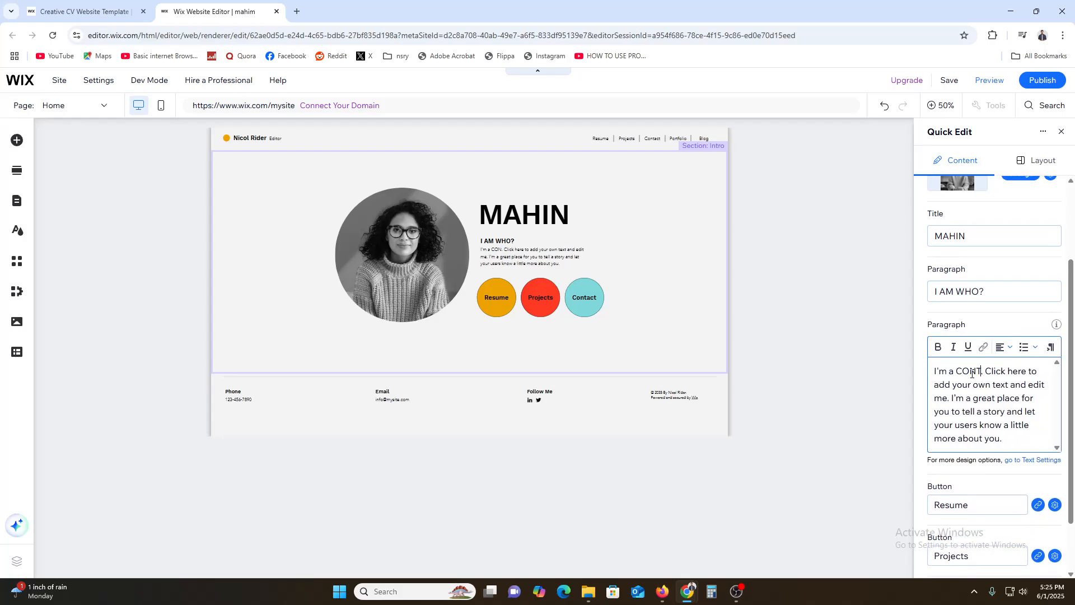
type("REATOR.")
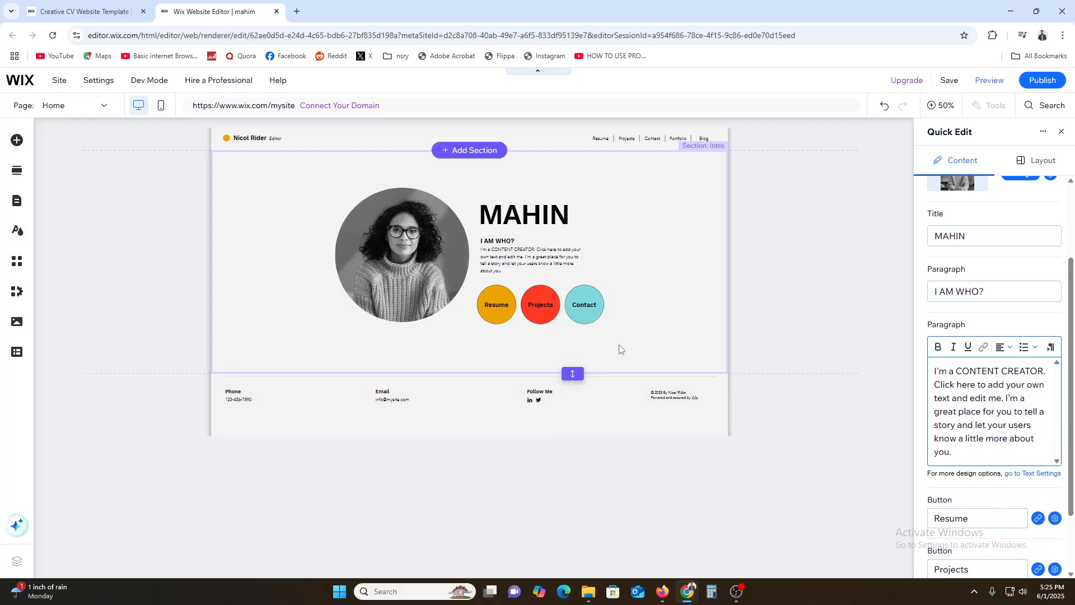
Look over the Intro section's button fields, and open the footer's email text for quick editing.
scroll(986, 426, "down", 2)
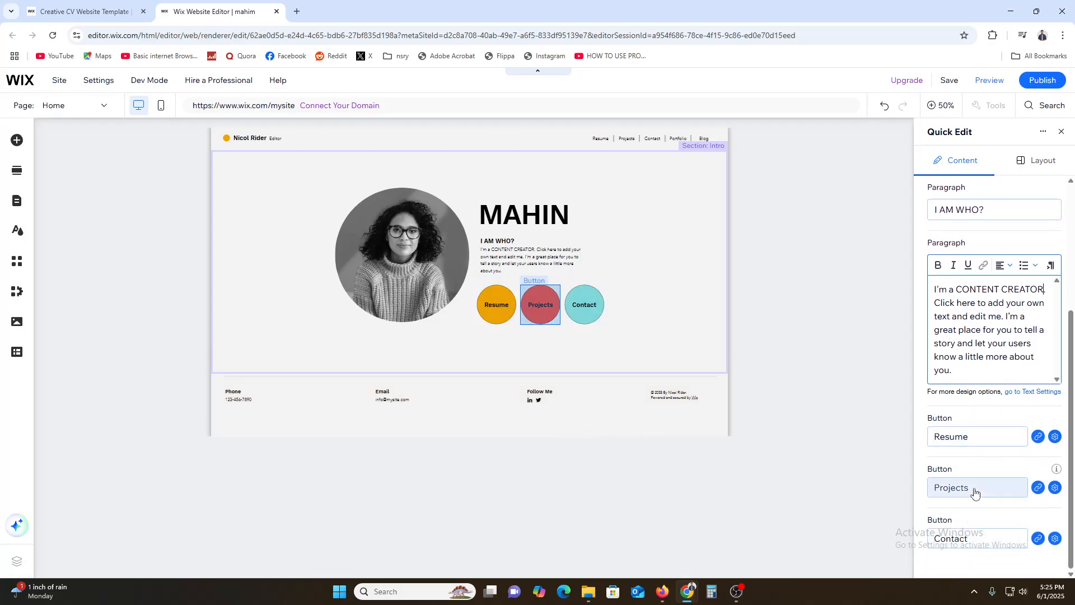
left_click(388, 406)
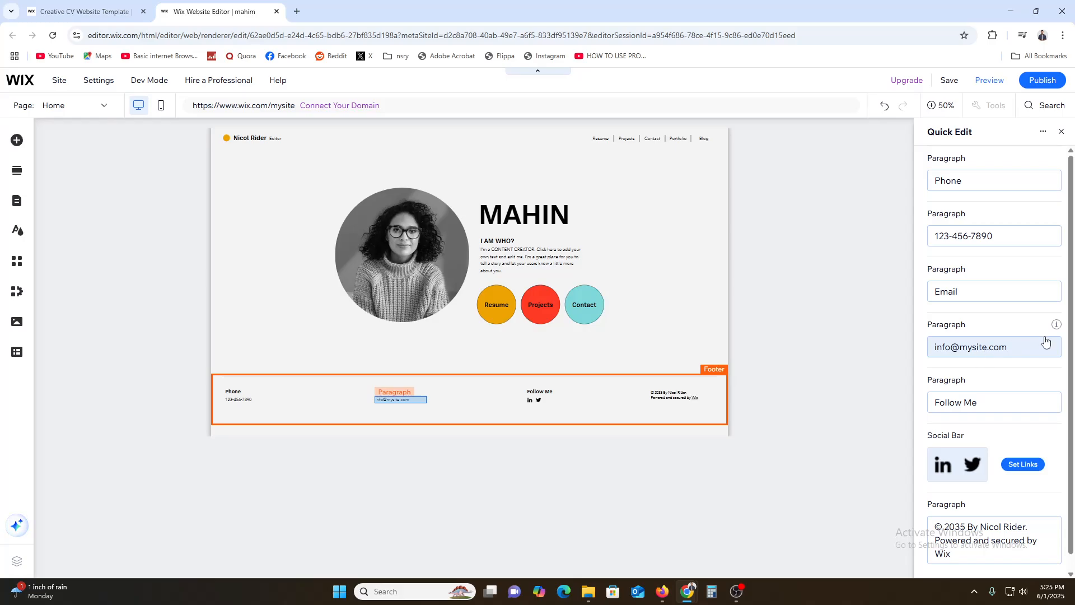
left_click(1048, 346)
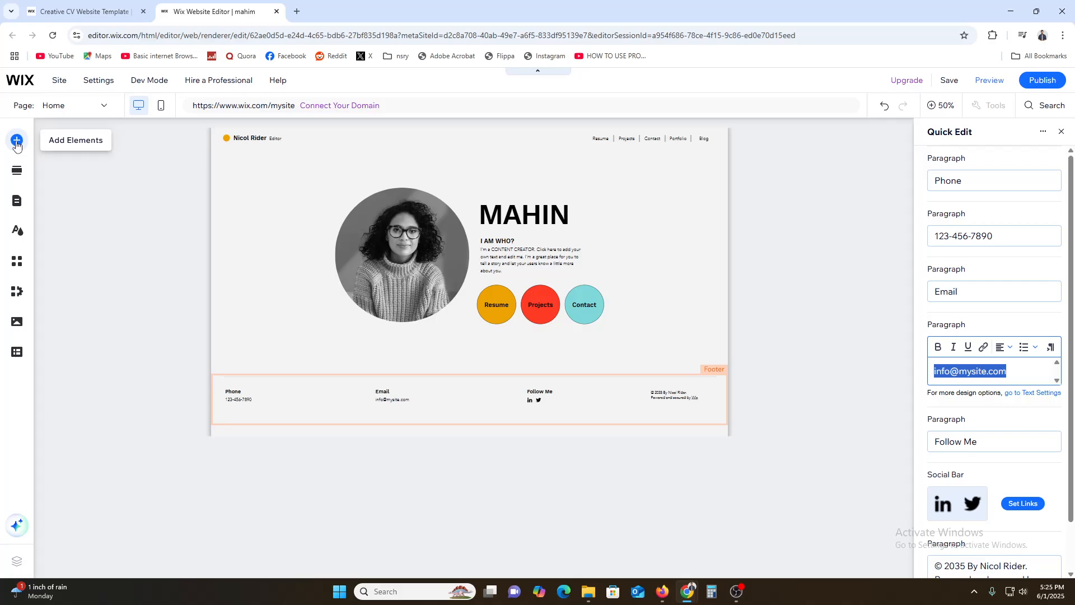
Look through the element categories that can be added, including text, image, button, decorative, menu, embed code, social and CMS.
left_click(17, 140)
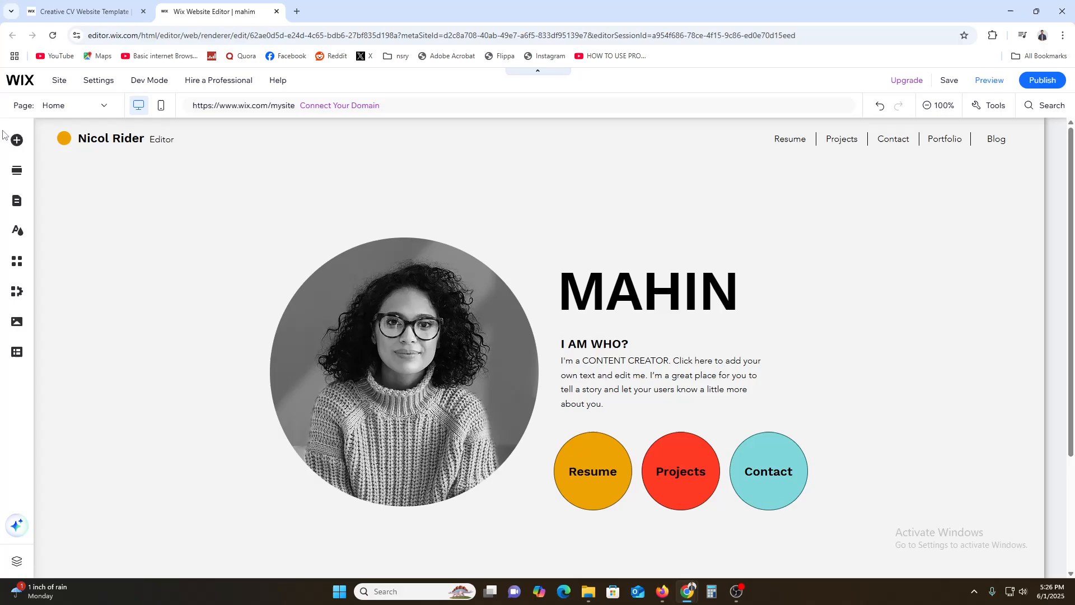
left_click(13, 143)
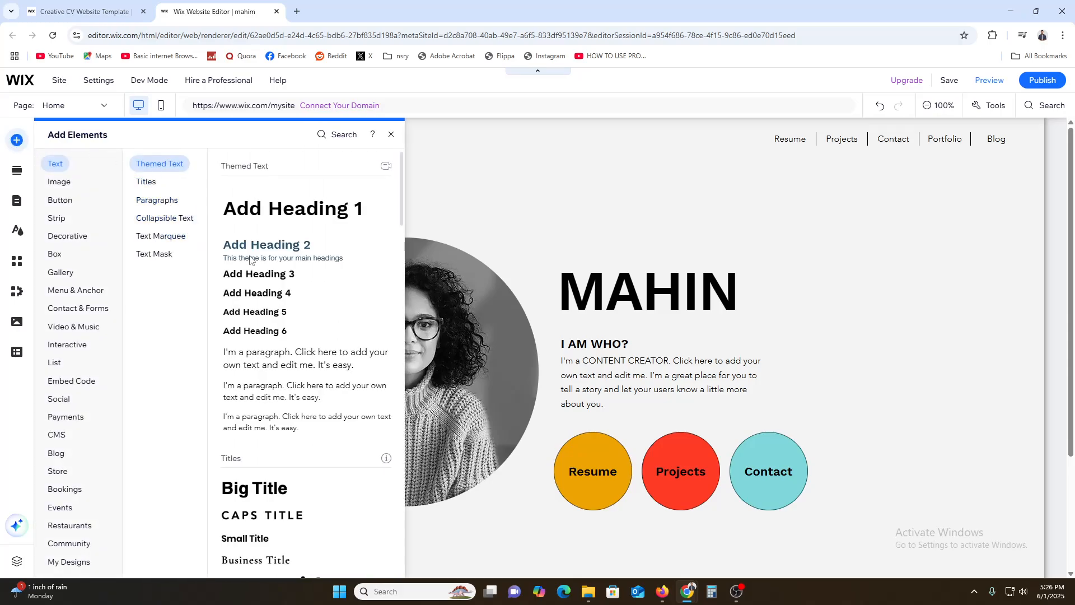
left_click(70, 180)
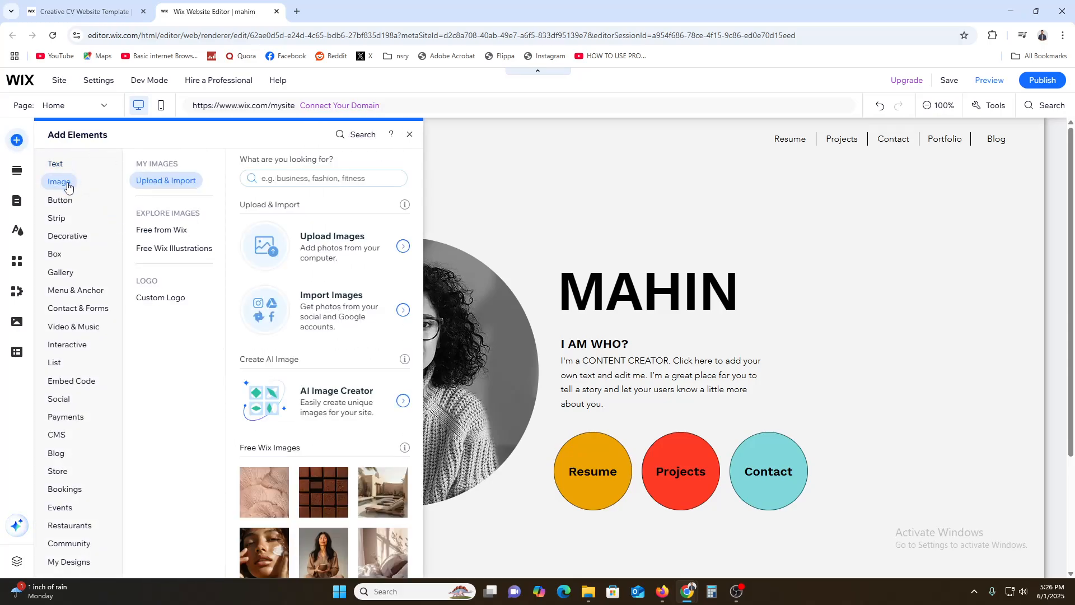
left_click(63, 164)
left_click(67, 234)
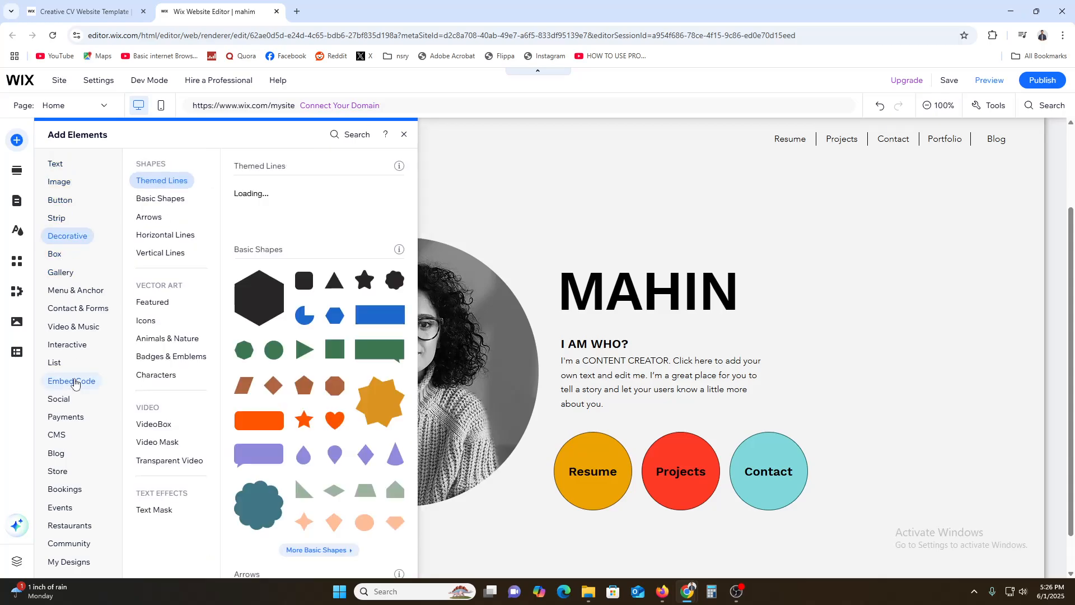
left_click(67, 398)
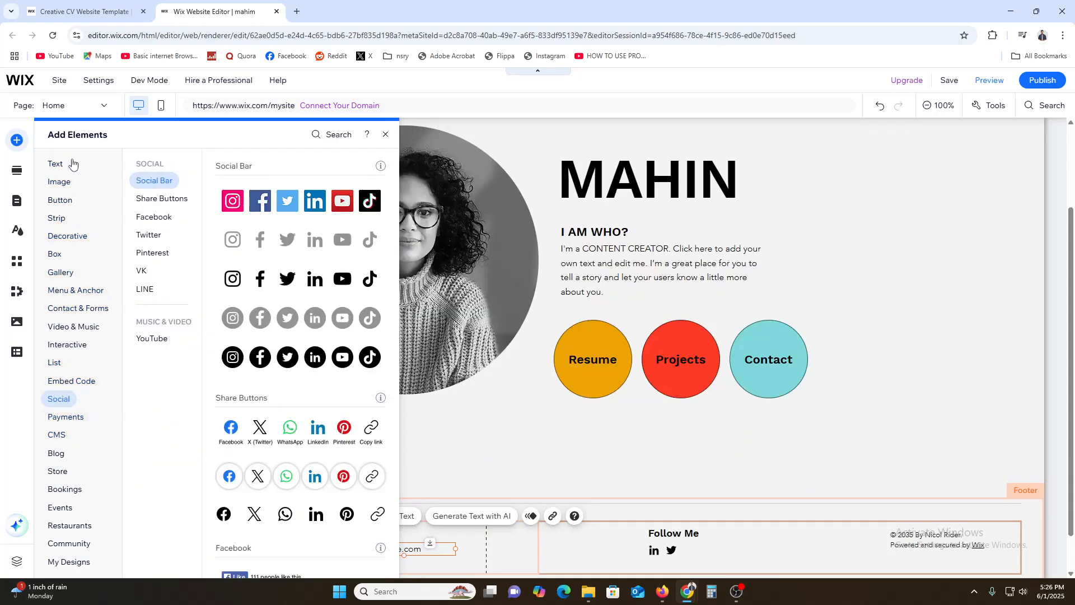
left_click(62, 181)
left_click(60, 163)
left_click(60, 200)
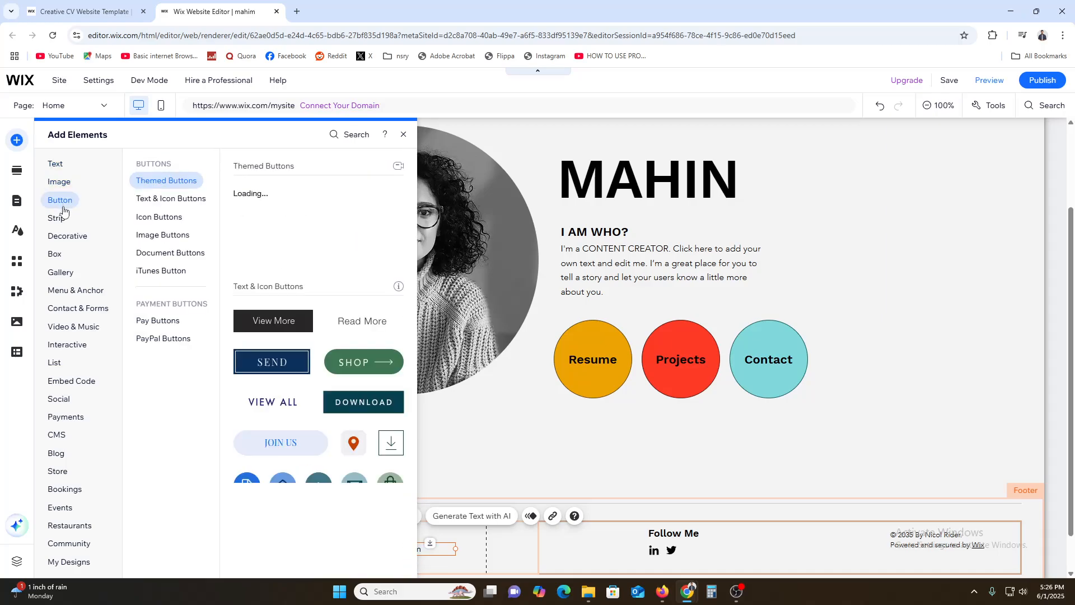
left_click(61, 219)
left_click(67, 236)
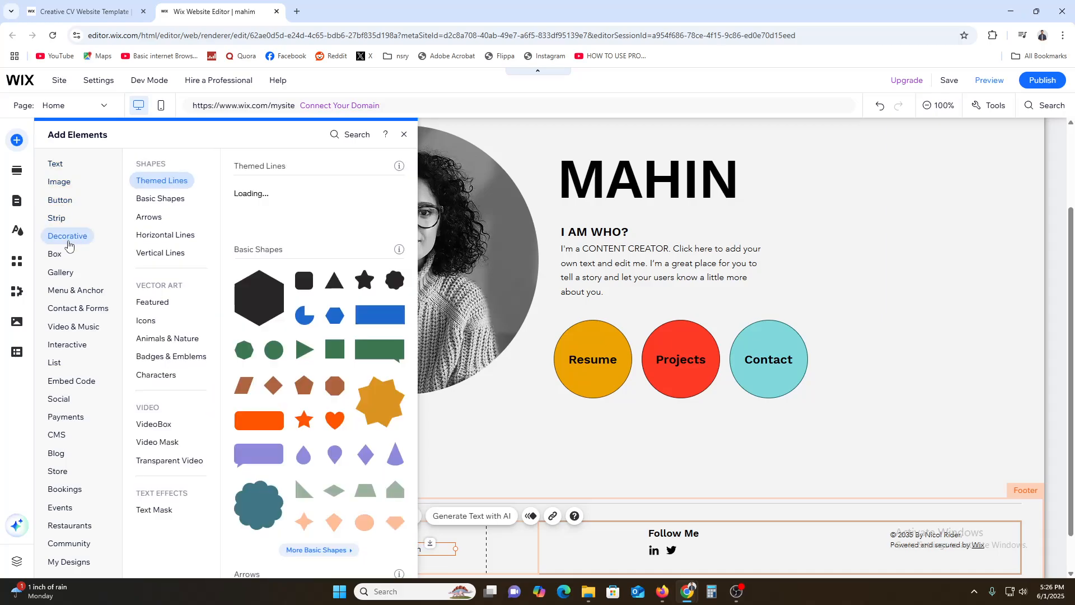
left_click(61, 254)
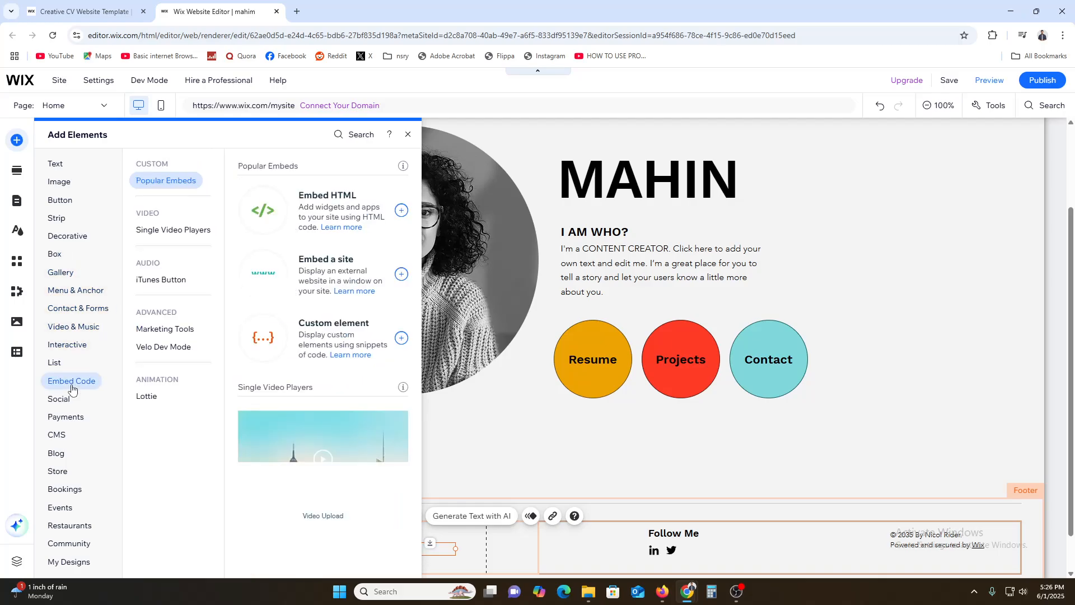
mouse_move(67, 370)
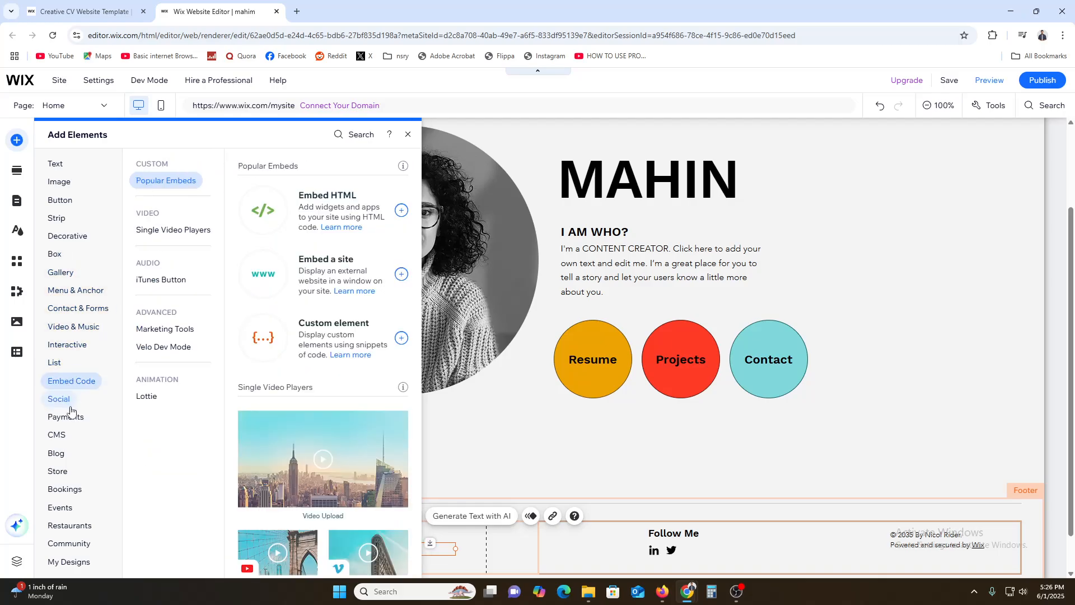
mouse_move(71, 410)
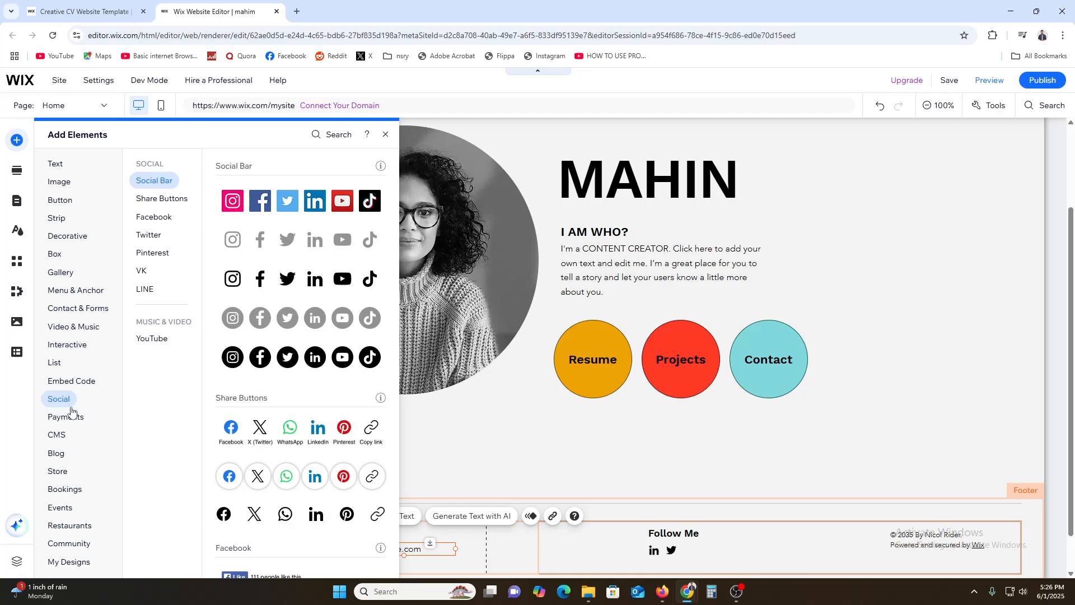
mouse_move(65, 436)
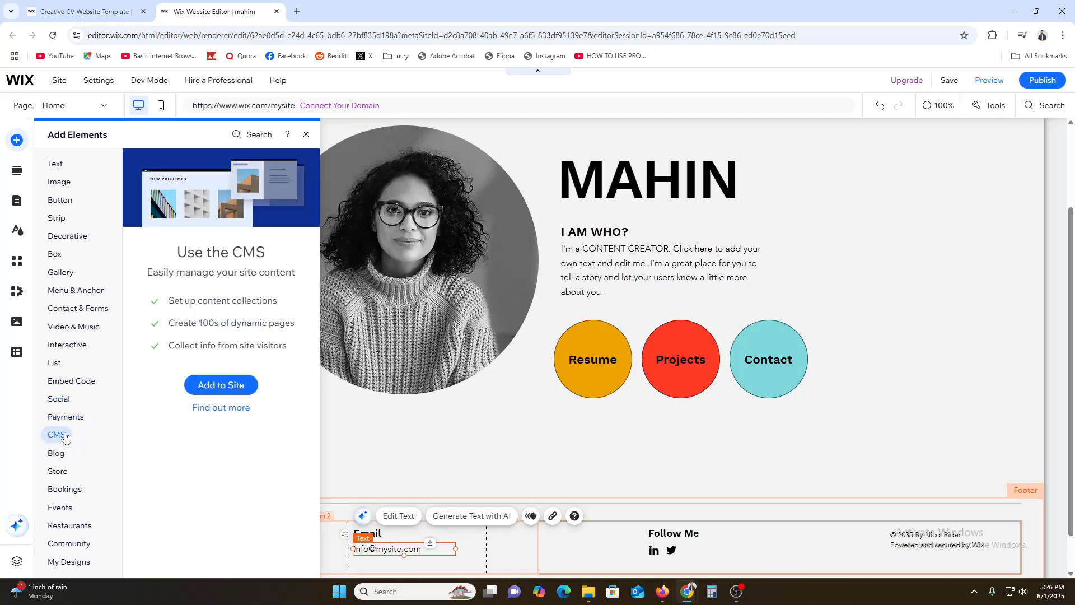
scroll(58, 492, "down", 1)
mouse_move(79, 553)
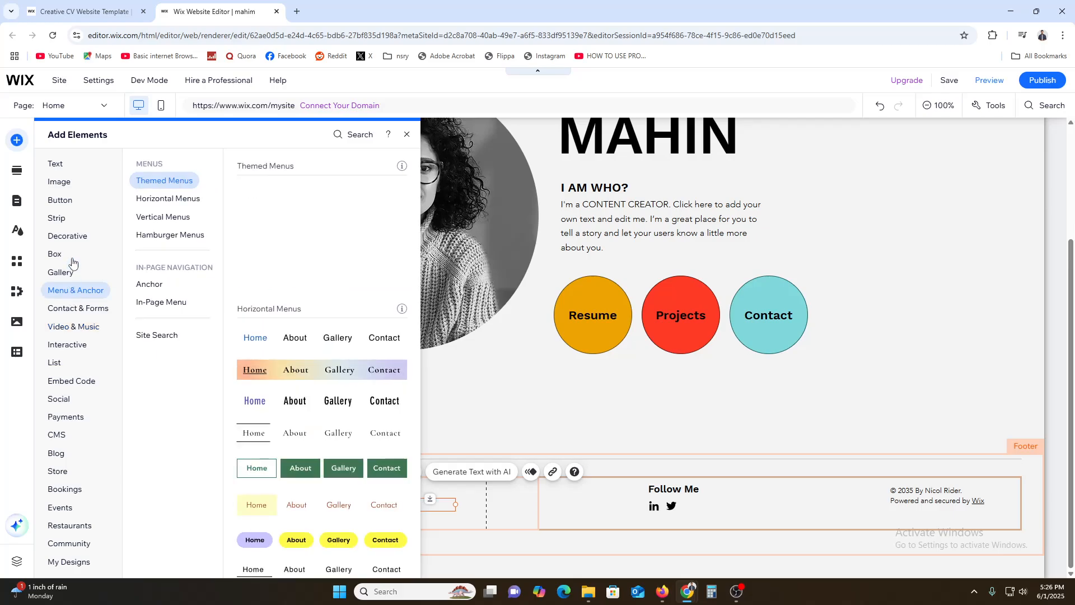
mouse_move(55, 172)
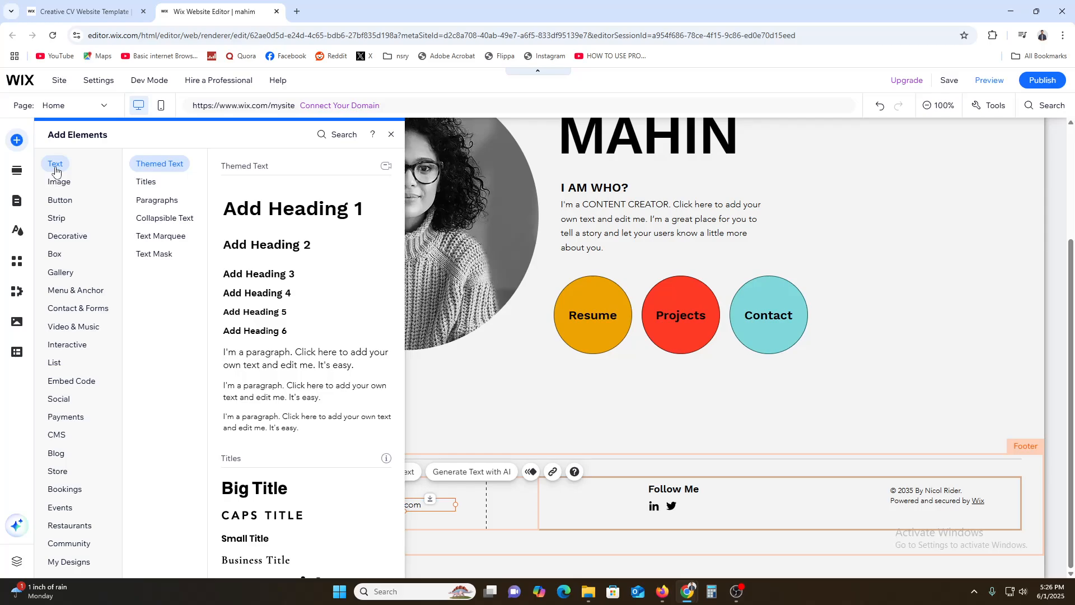
Add the "Our Team." section design from the Team category to the Home page below the Intro section.
left_click(15, 174)
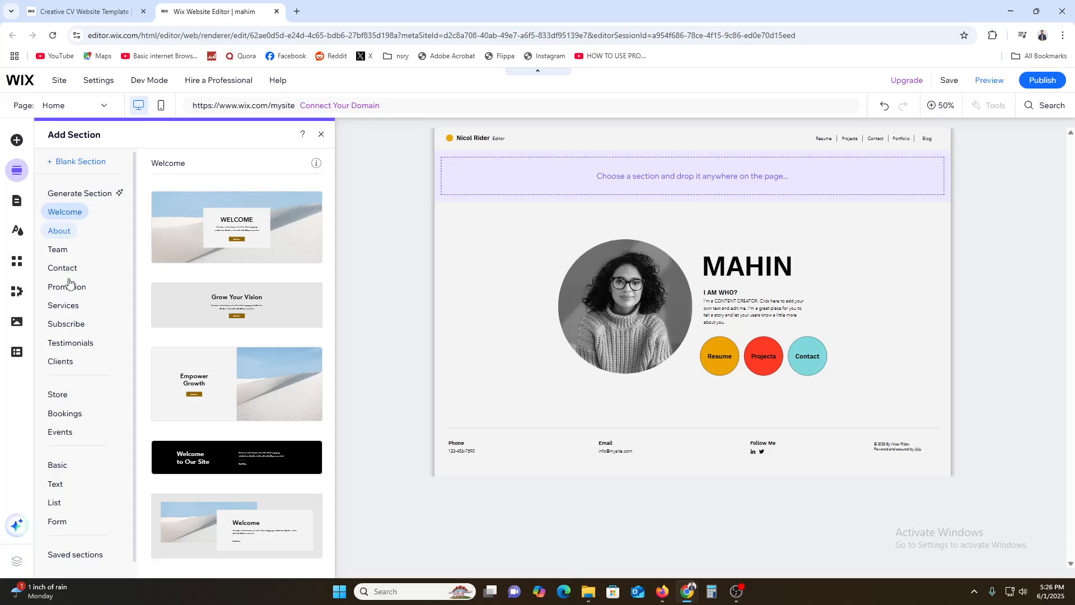
left_click(60, 230)
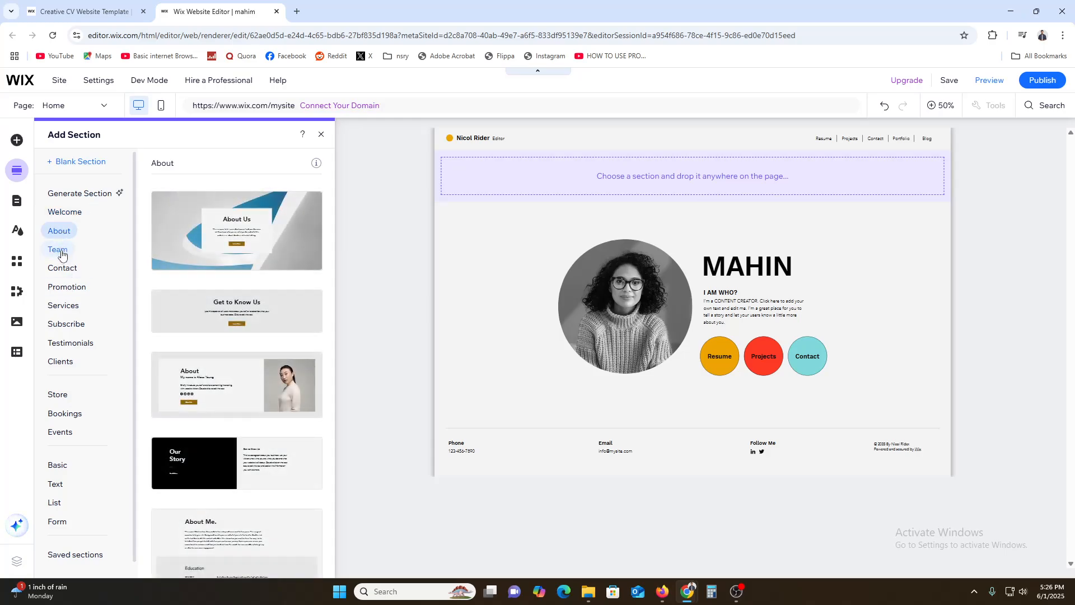
left_click(61, 253)
left_click_drag(233, 248, 552, 448)
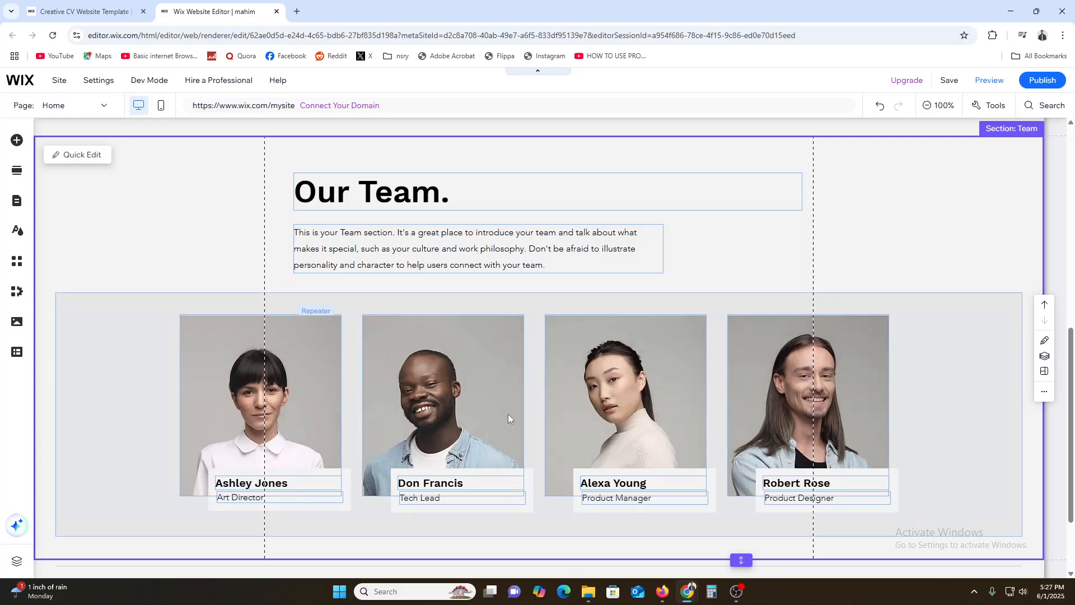
Add a blank page to the site menu.
left_click(15, 172)
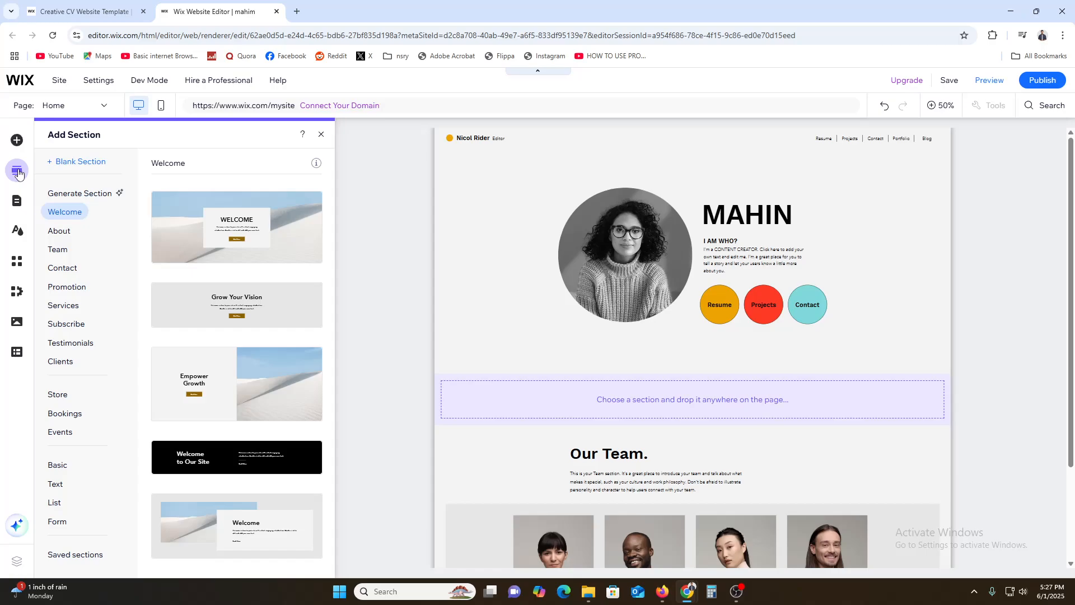
left_click(18, 203)
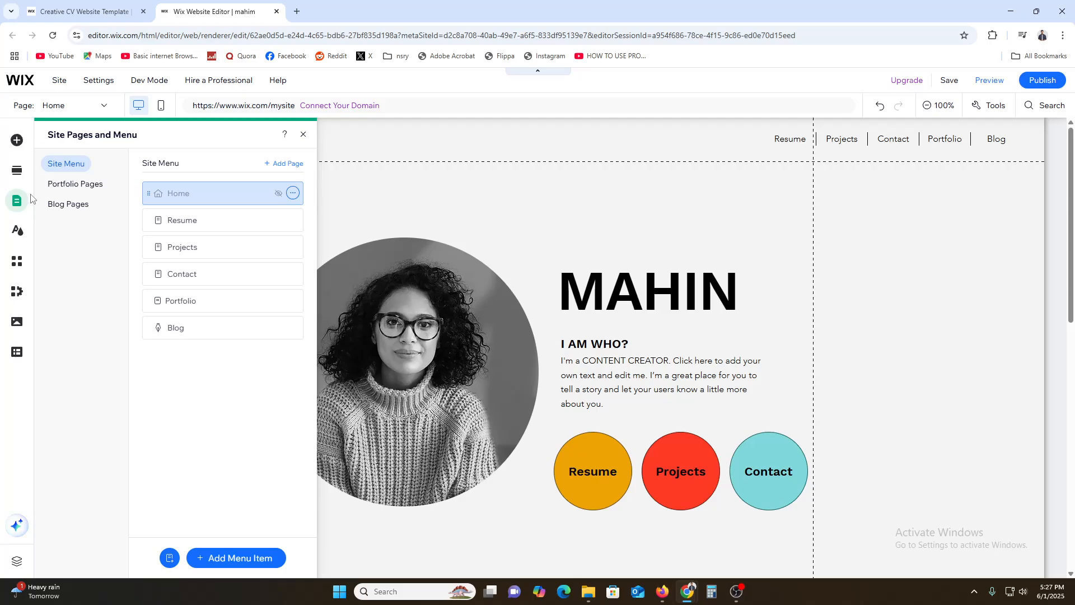
left_click(281, 166)
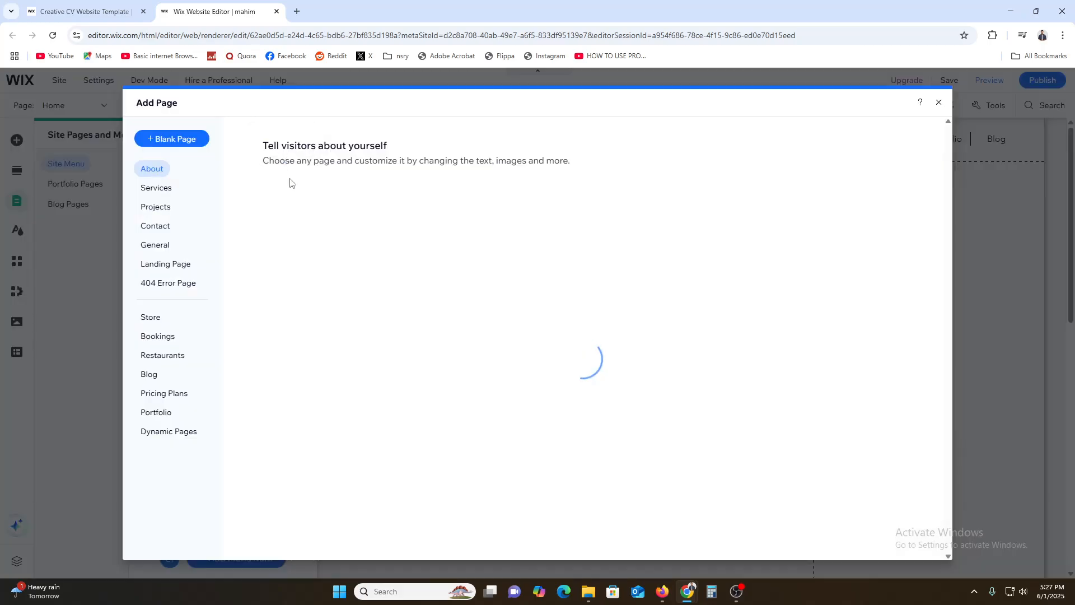
left_click(166, 144)
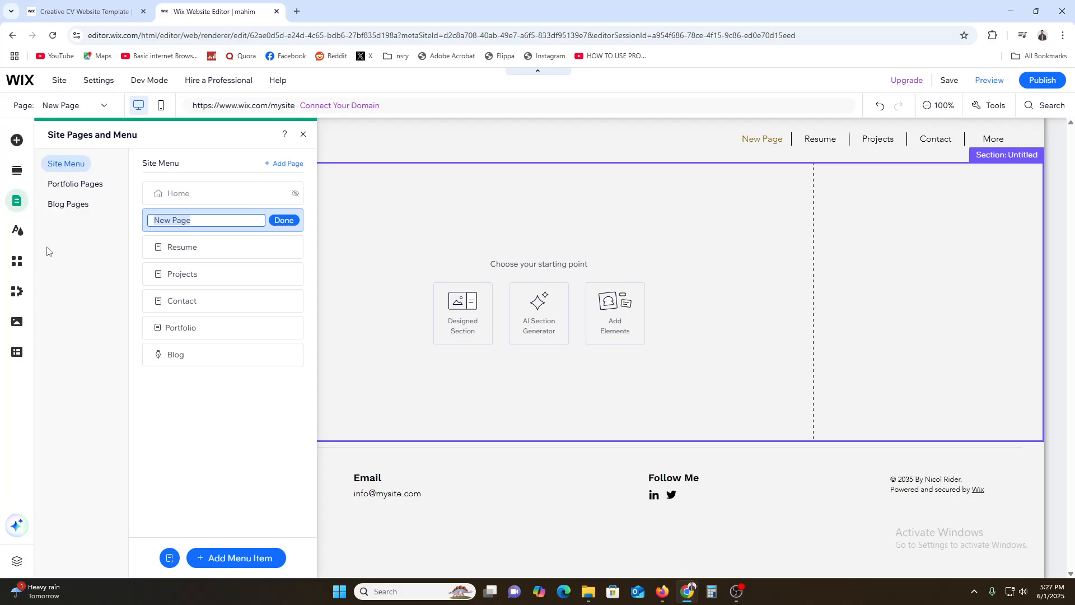
Try the Retro vibrant theme on the site, and restore the original Site Theme.
left_click(19, 235)
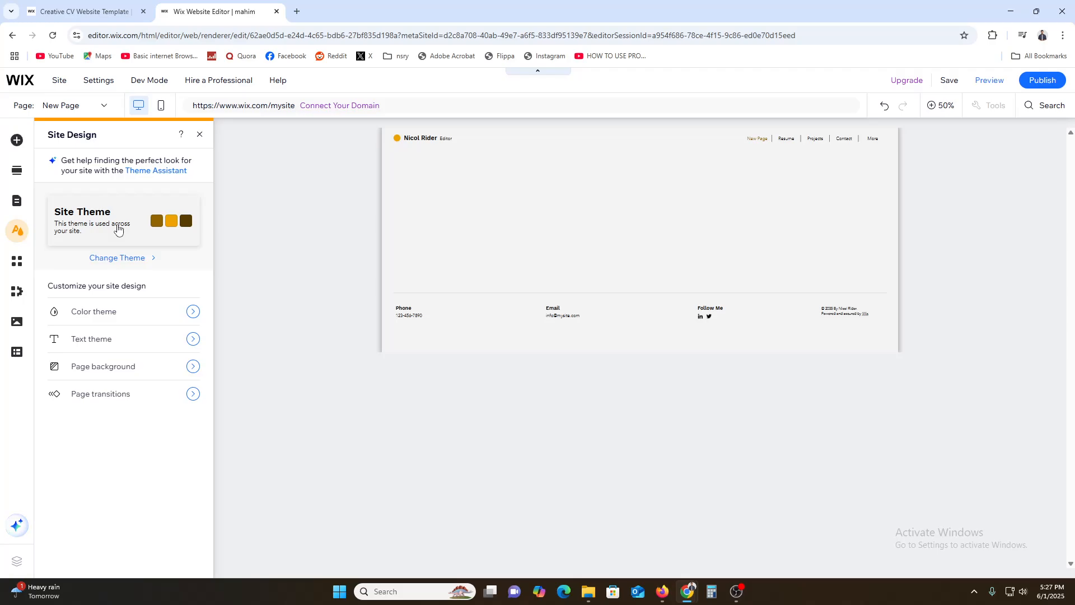
left_click(149, 257)
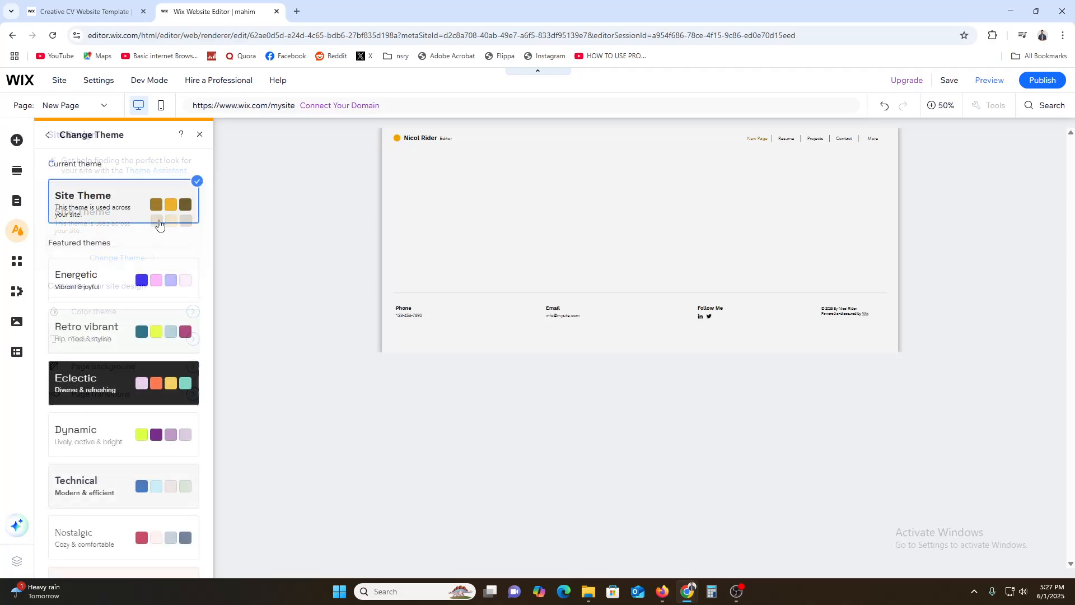
left_click(87, 335)
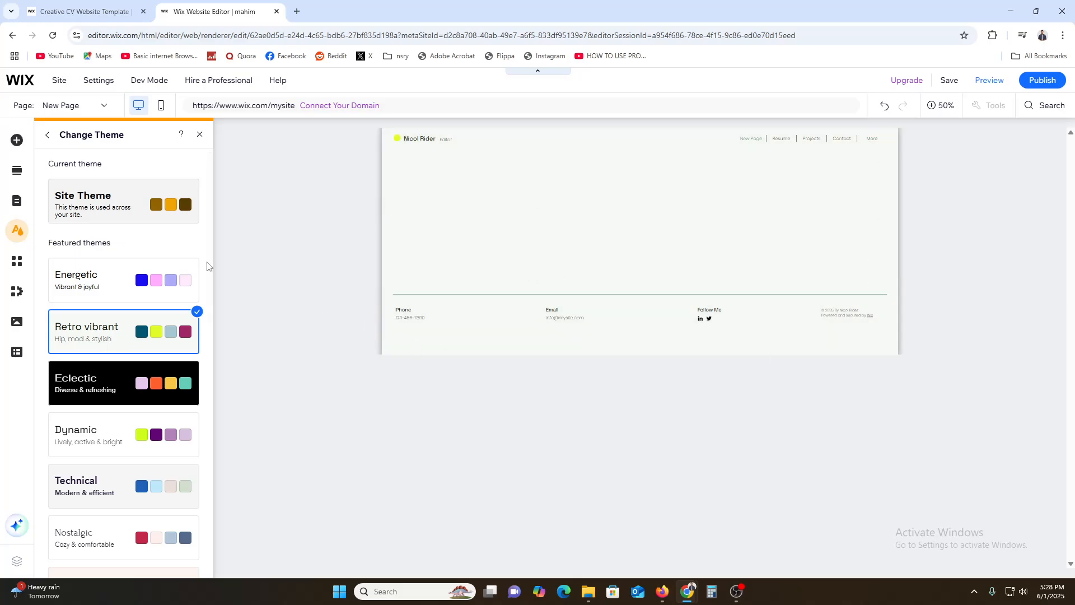
left_click(124, 211)
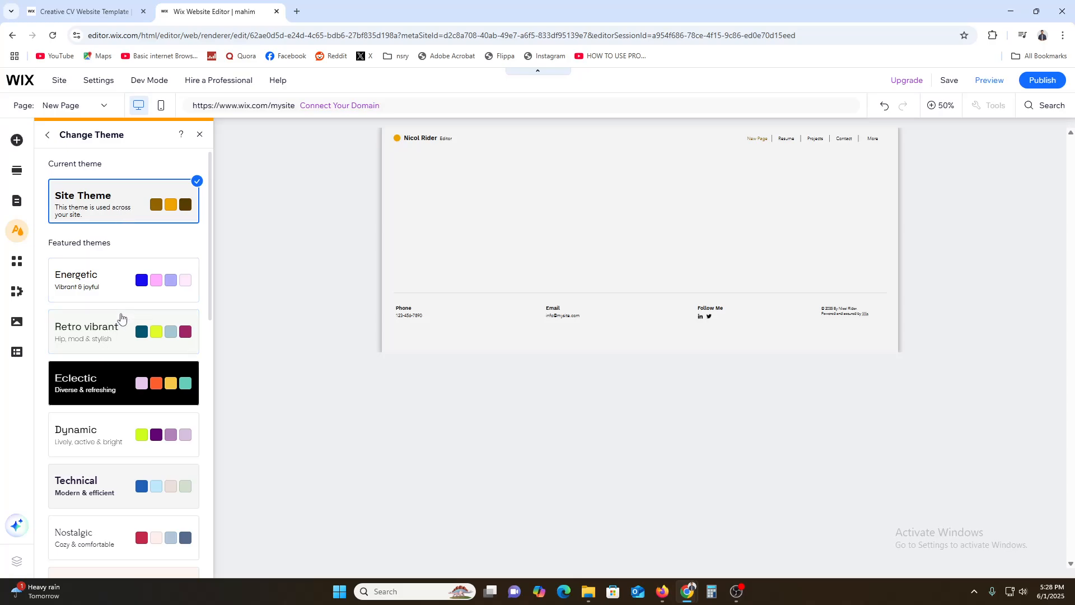
Look over the App Market, the installed custom apps and the Wix Blog management options for the site.
left_click(18, 261)
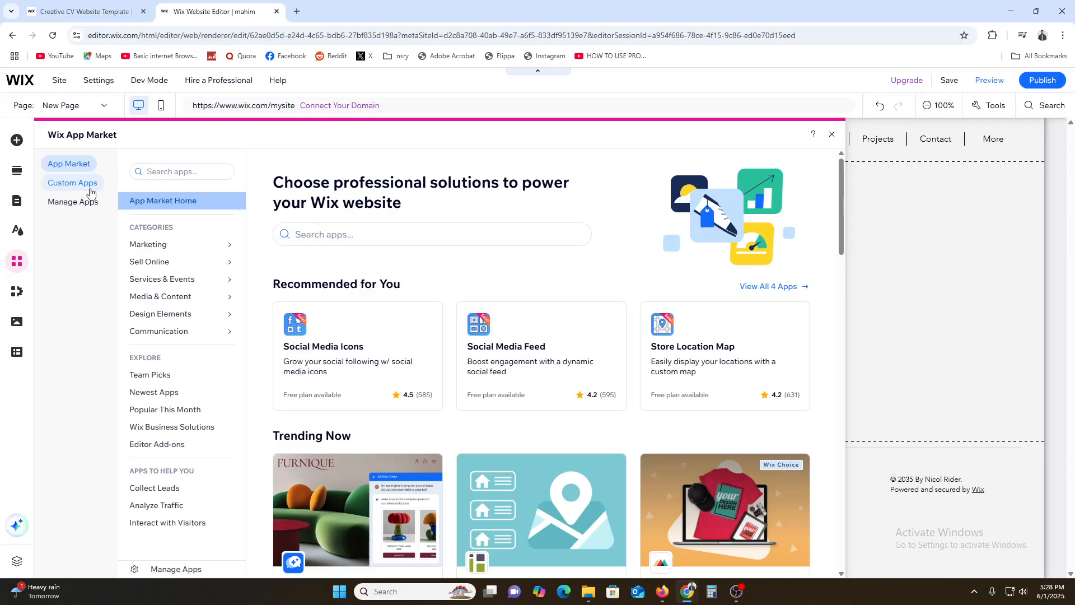
left_click(72, 184)
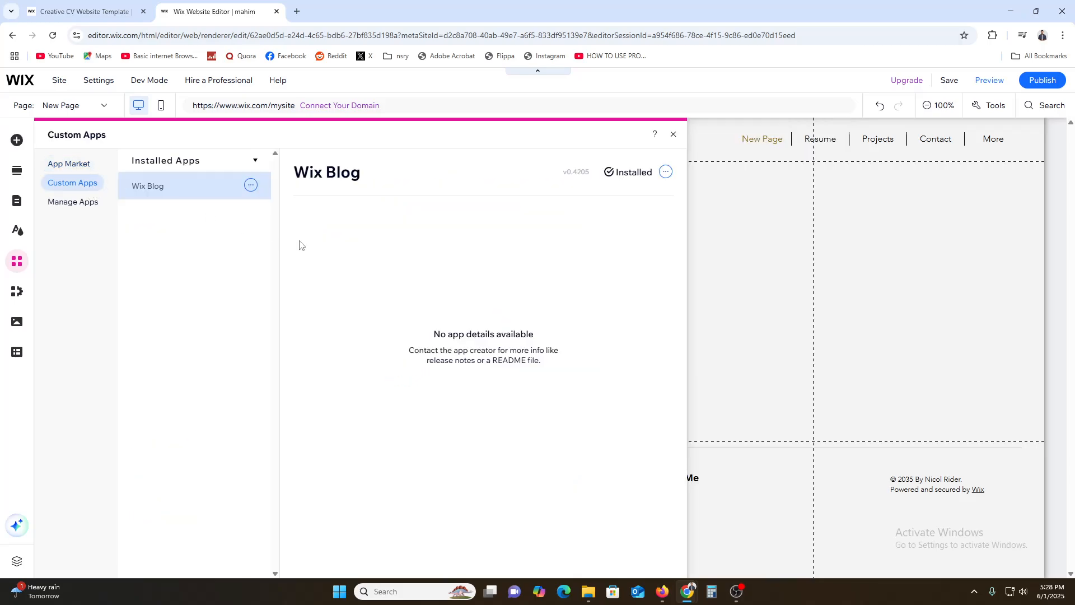
left_click(75, 9)
left_click(215, 10)
left_click(16, 292)
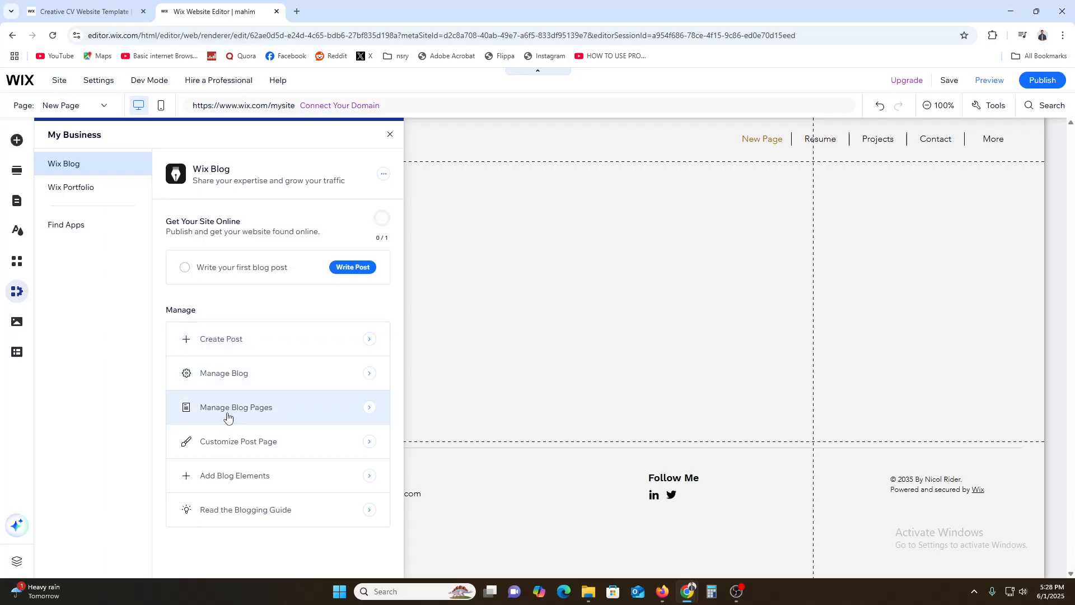
Look through the upload sources, free images and videos in the media library, and view the CMS introduction.
left_click(18, 323)
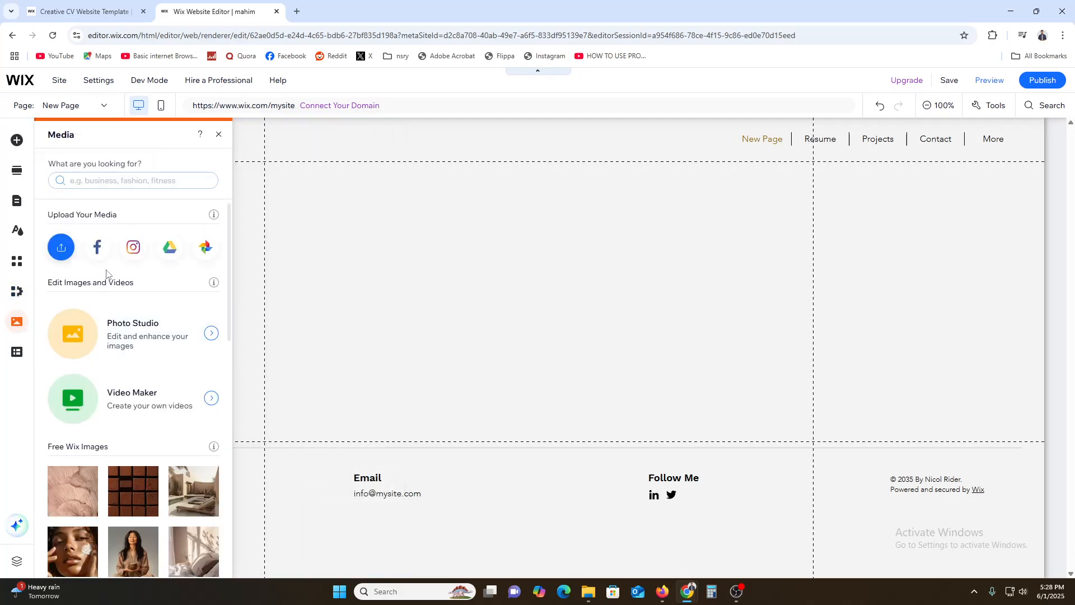
scroll(117, 426, "down", 1)
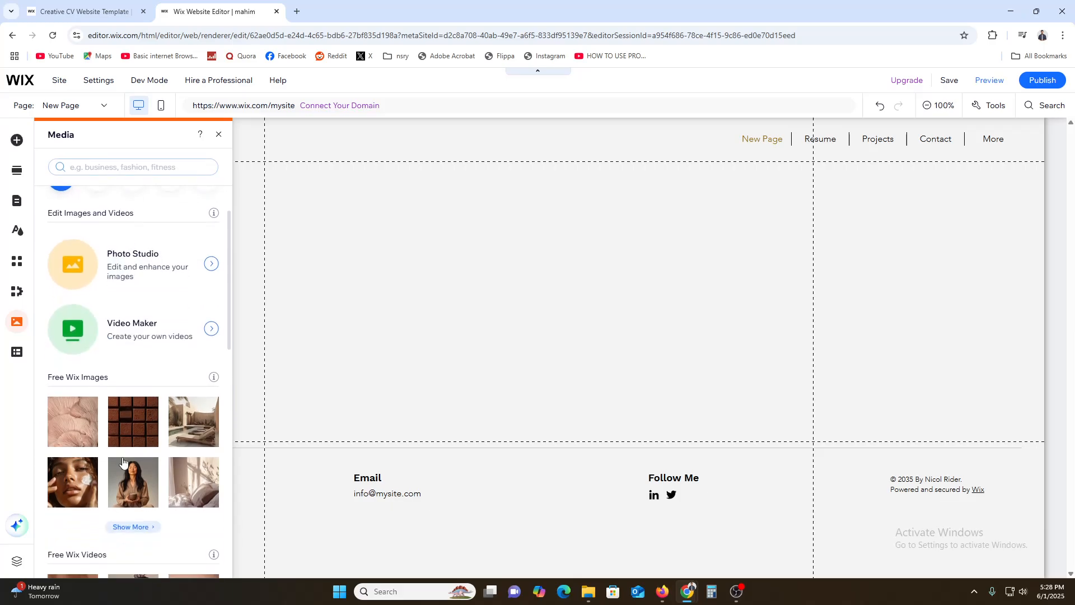
mouse_move(116, 445)
scroll(118, 442, "down", 4)
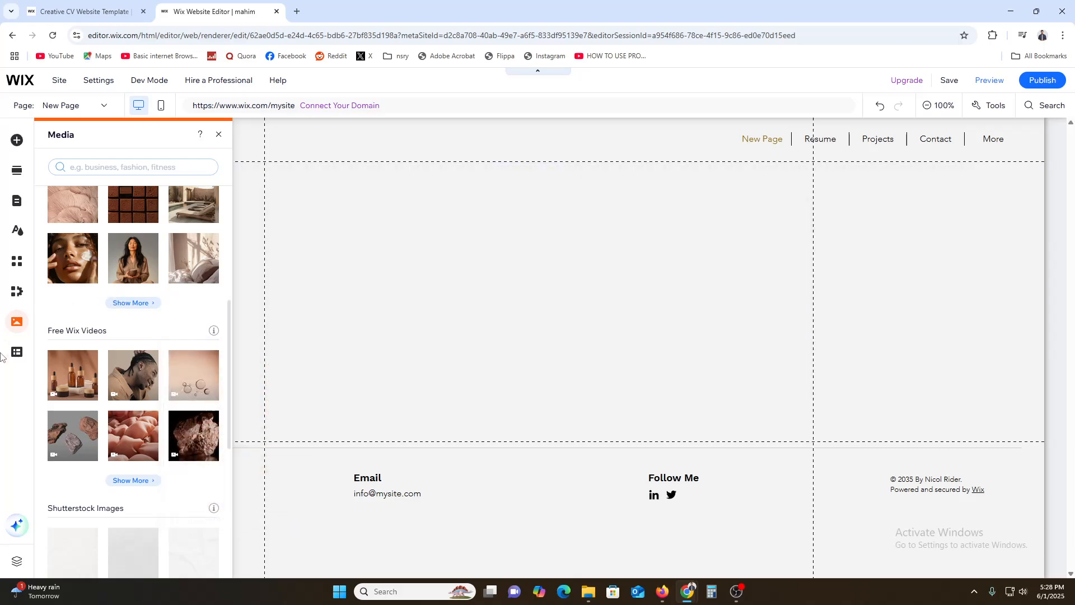
left_click(17, 354)
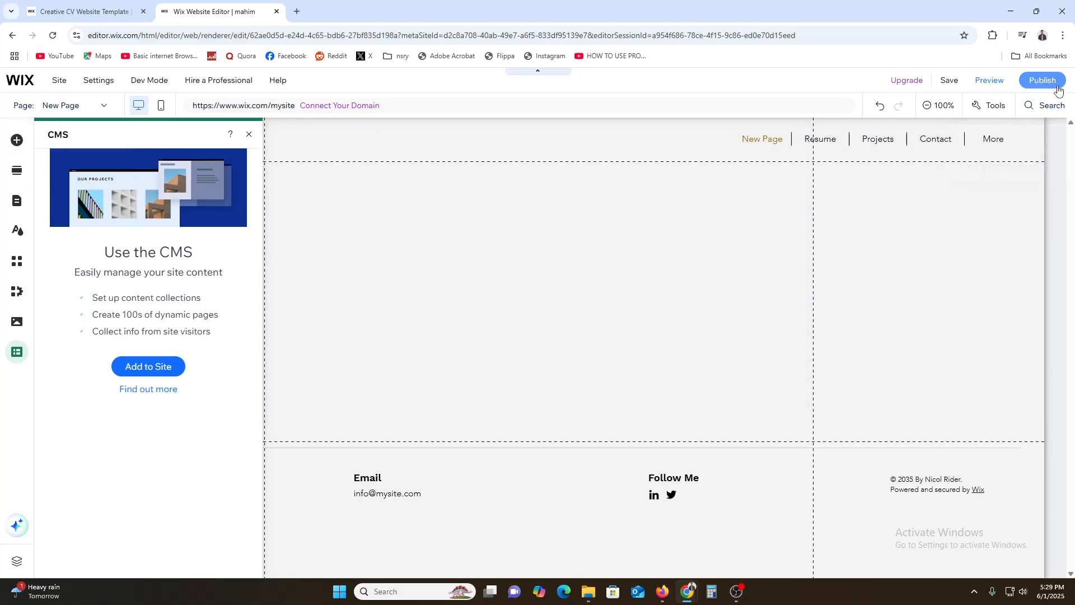
Publish the site and open its live version in the browser.
left_click(1050, 81)
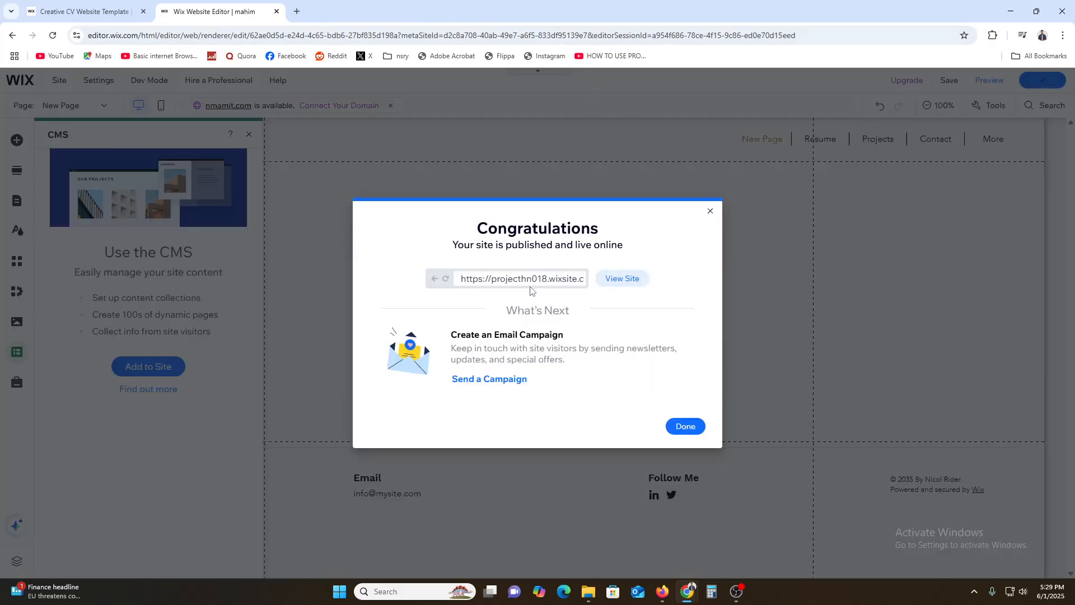
left_click(627, 280)
left_click(282, 16)
left_click(353, 6)
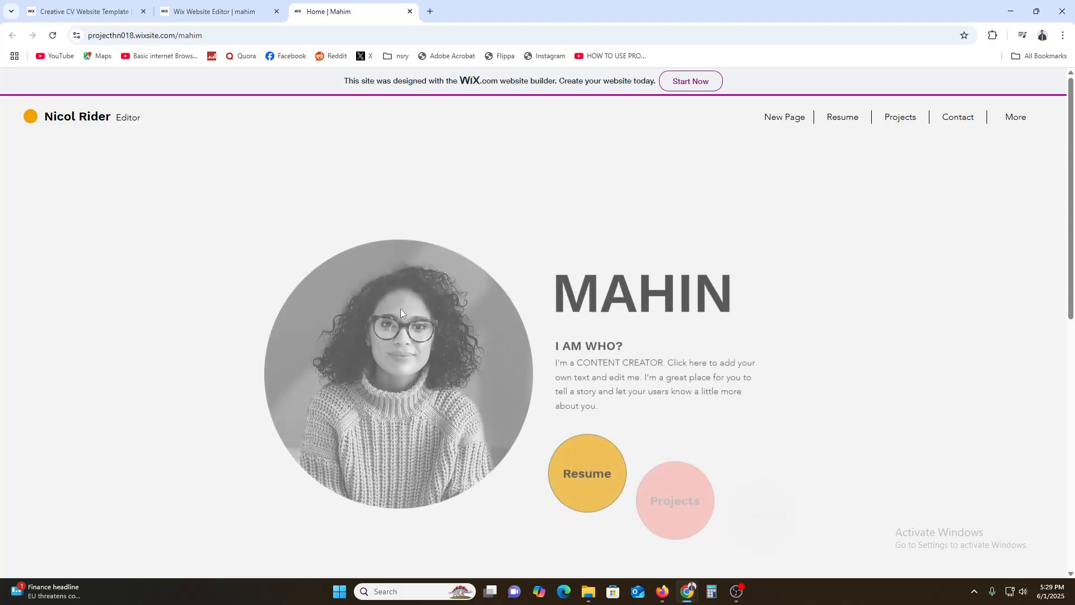
Look over the live Home page down to its footer, and view the live New Page.
scroll(486, 318, "down", 10)
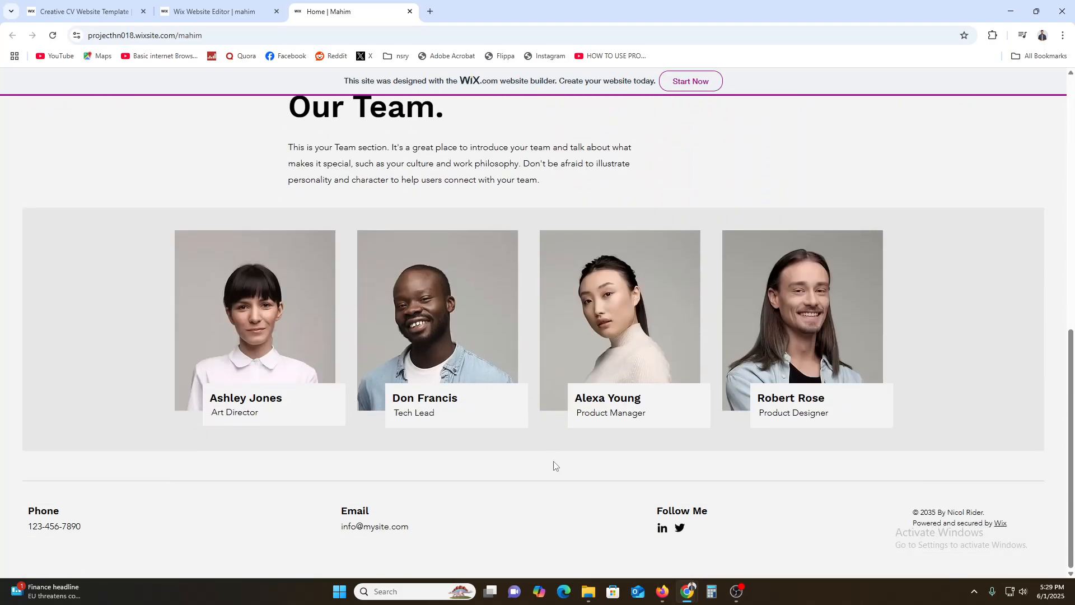
scroll(557, 476, "up", 10)
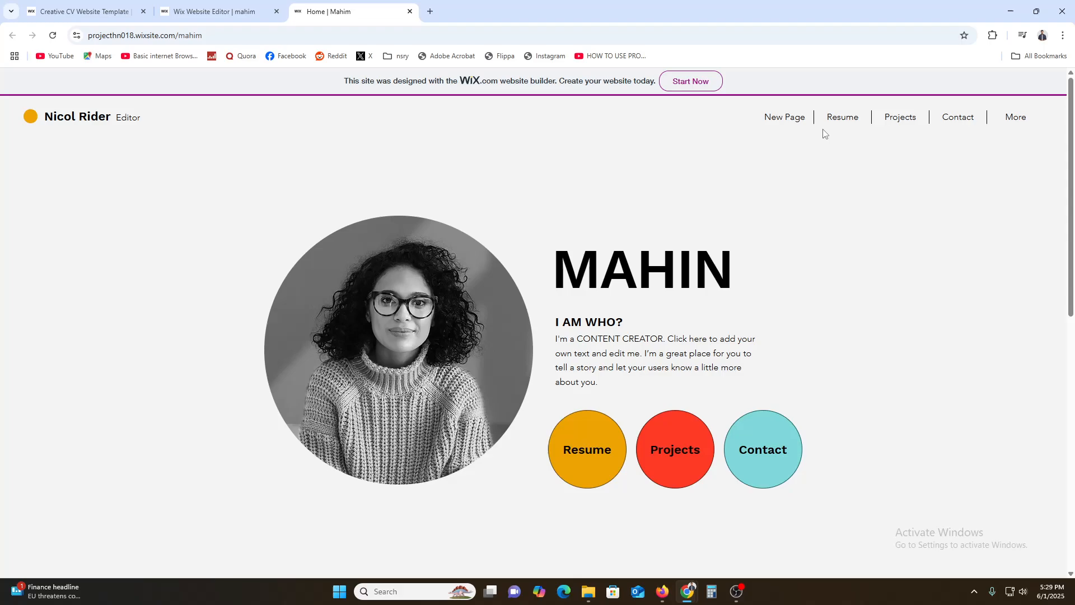
left_click(792, 119)
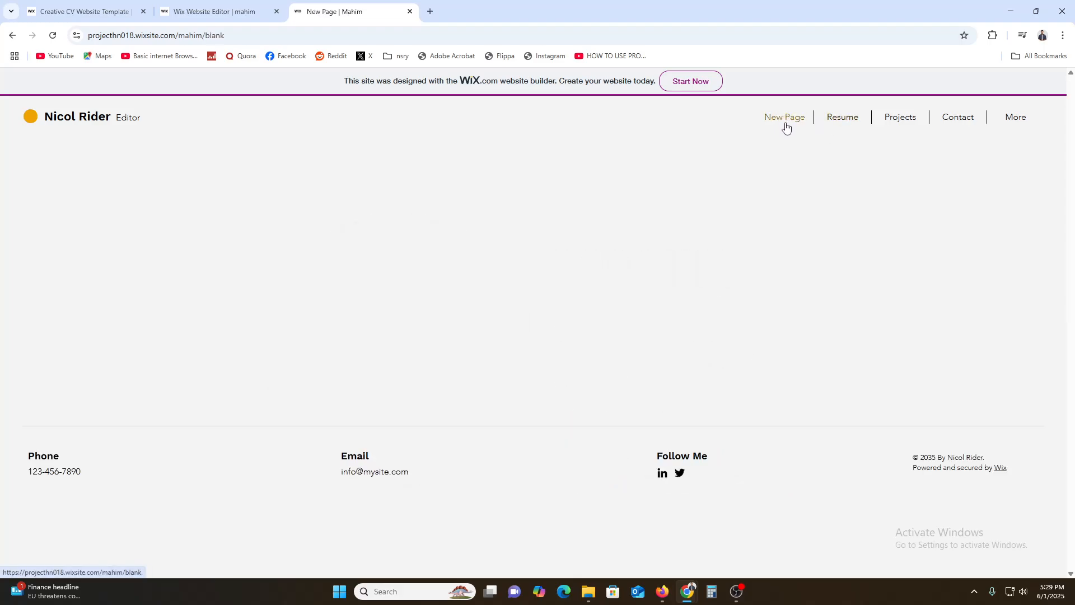
Return to the website editor and open the site's dashboard to look over its Analytics and Automations entries.
left_click(124, 11)
left_click(218, 7)
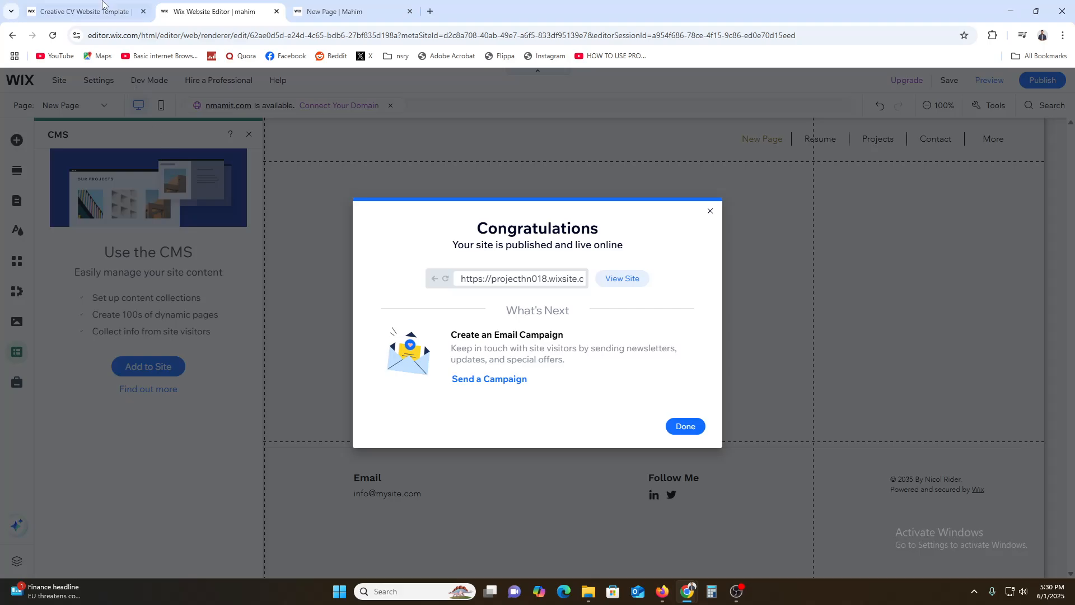
left_click(104, 8)
left_click(222, 5)
left_click(41, 77)
left_click(13, 80)
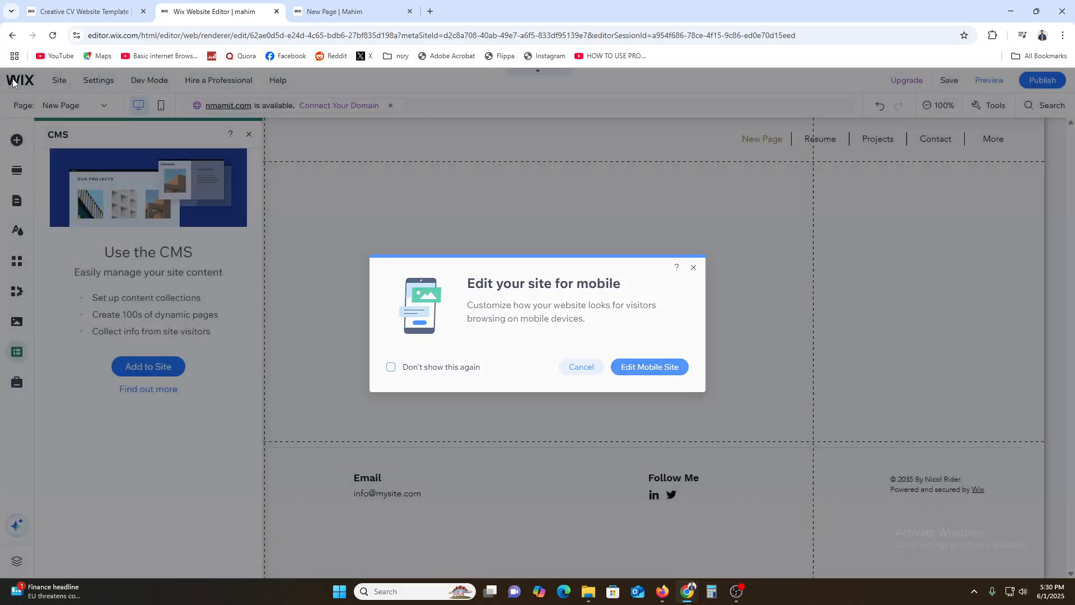
left_click(47, 116)
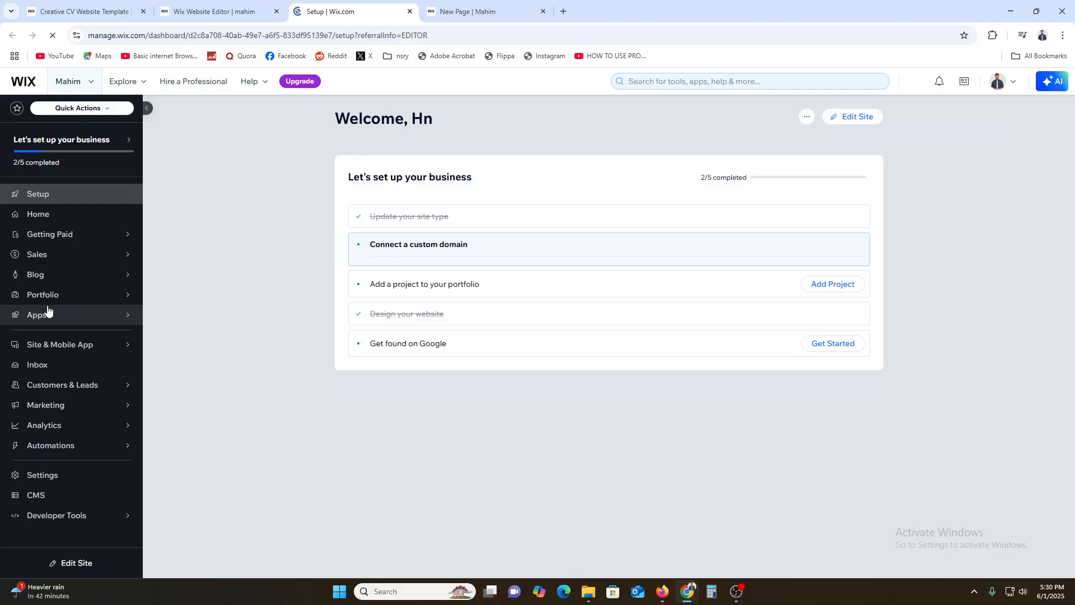
mouse_move(51, 431)
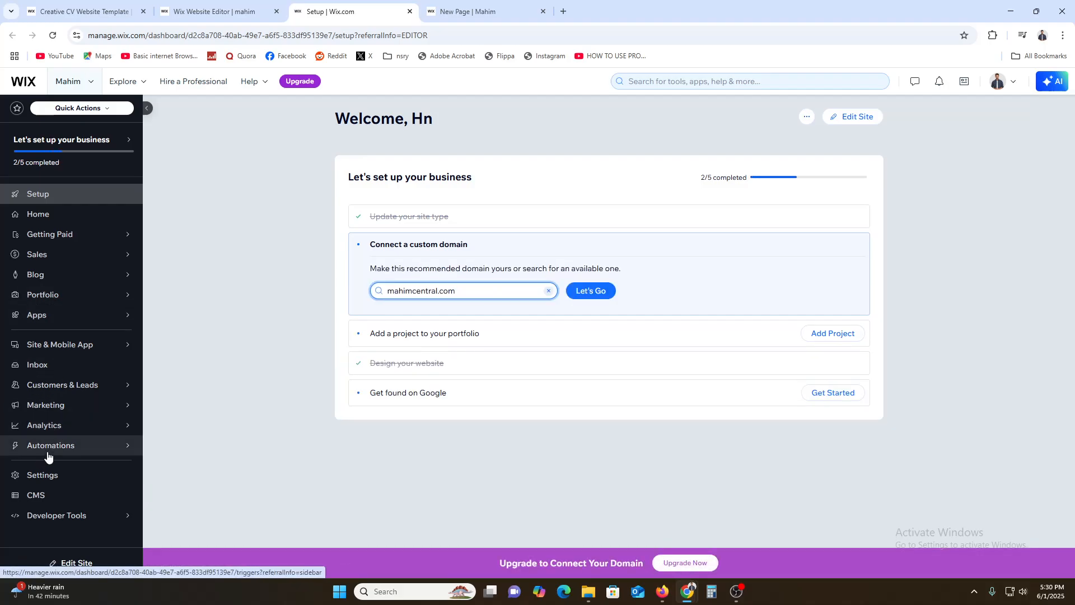
mouse_move(54, 459)
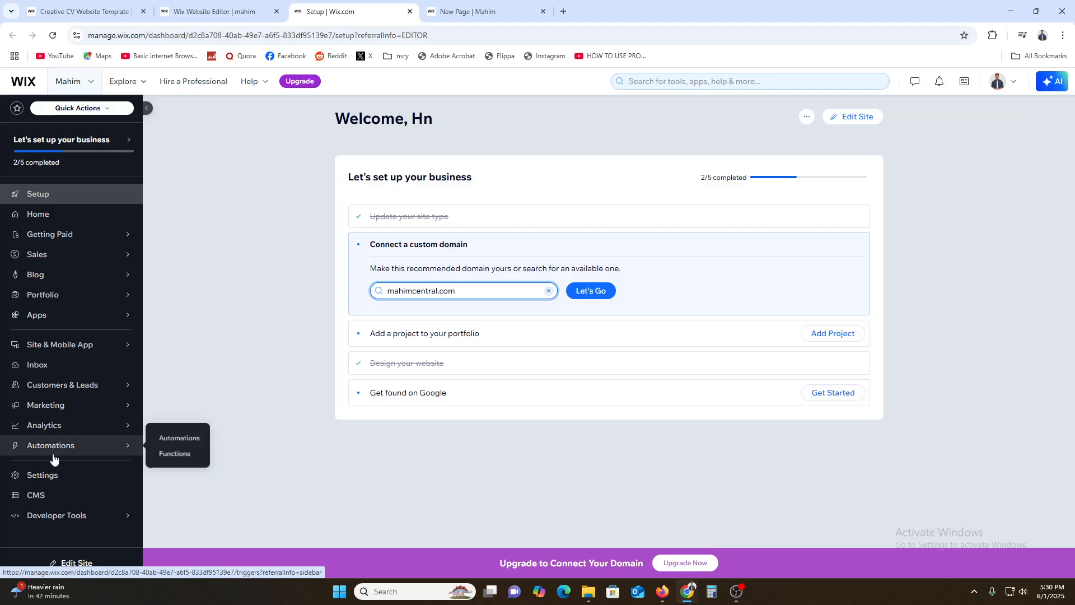